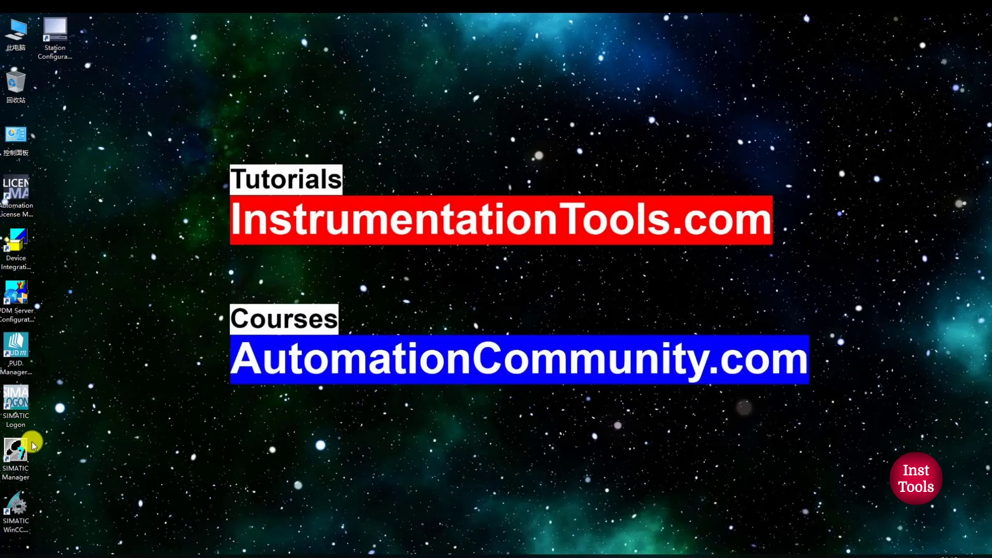
Launch SIMATIC Manager and select the Hardware object of the SIMATIC 400(1) station
{"action": "double_click", "coordinate": [19, 454]}
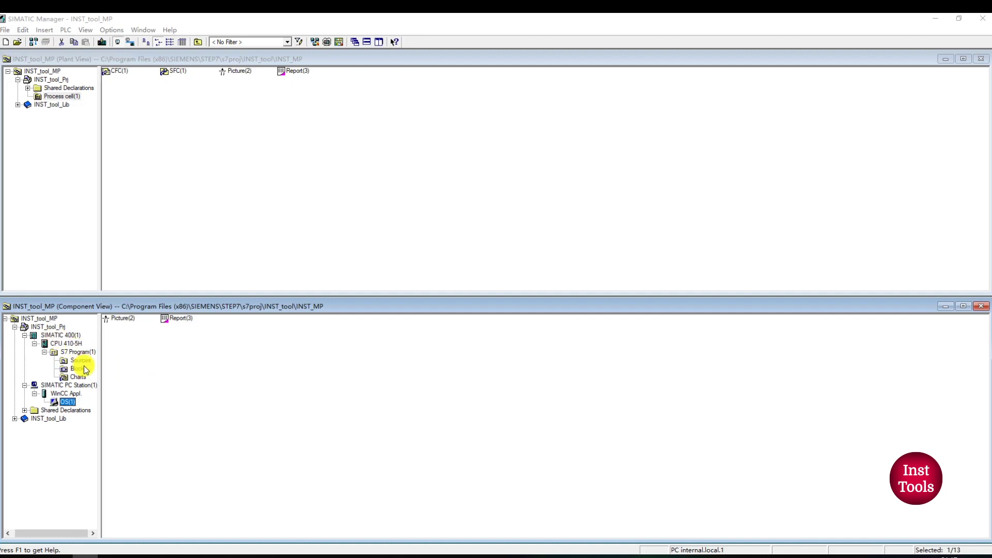
{"action": "left_click", "coordinate": [62, 335]}
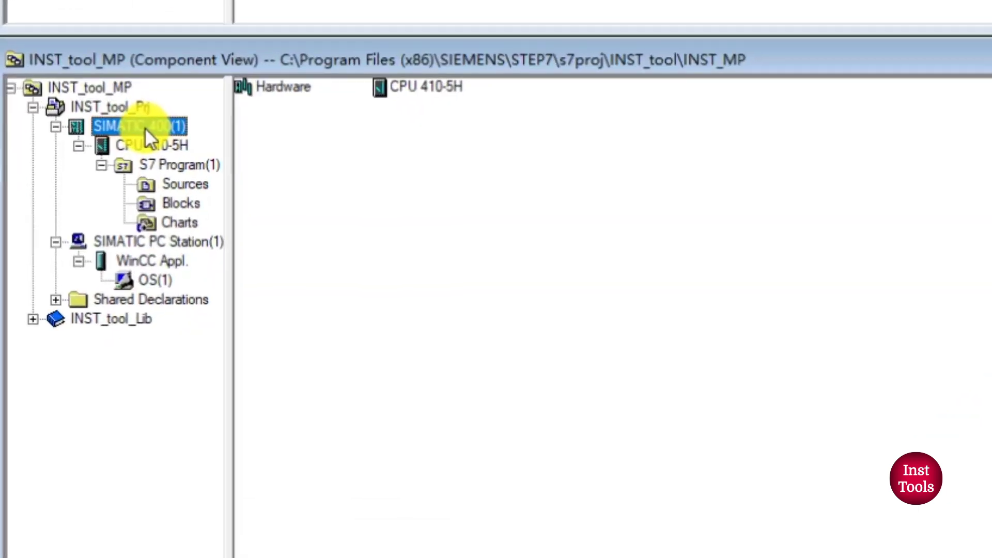
{"action": "left_click", "coordinate": [276, 88]}
Open HW Config full-screen with the UR2ALU rack enlarged and the PROFIBUS(1) line moved clear
{"action": "double_click", "coordinate": [276, 88]}
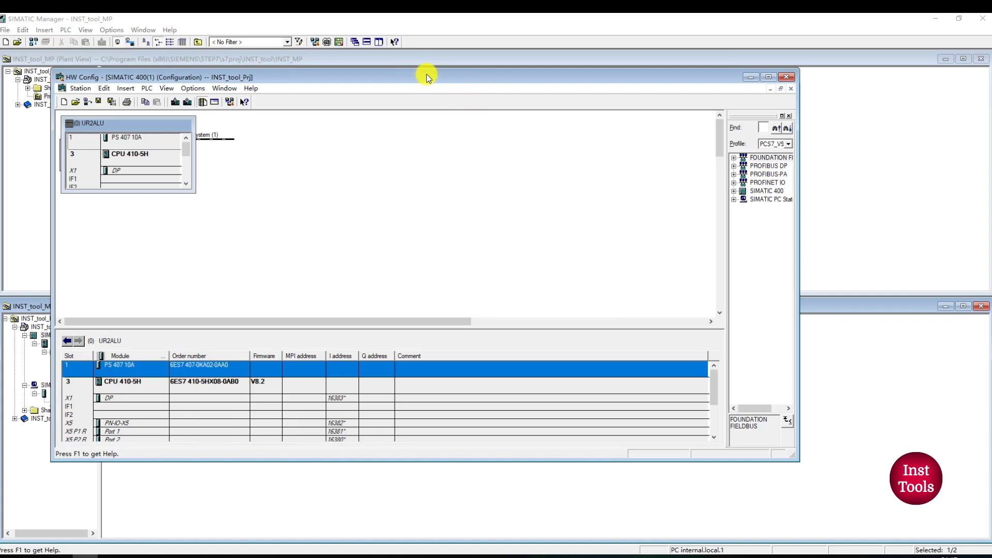
{"action": "double_click", "coordinate": [427, 76]}
{"action": "left_click_drag", "start_coordinate": [126, 132], "coordinate": [171, 250]}
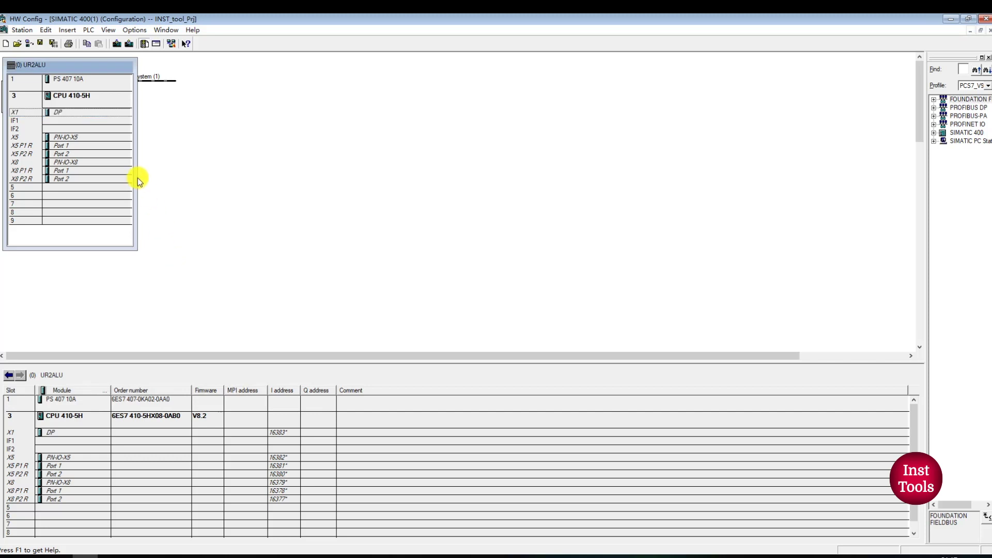
{"action": "mouse_move", "coordinate": [137, 177]}
{"action": "left_mouse_down"}
{"action": "mouse_move", "coordinate": [177, 171]}
{"action": "mouse_move", "coordinate": [133, 168]}
{"action": "left_mouse_up"}
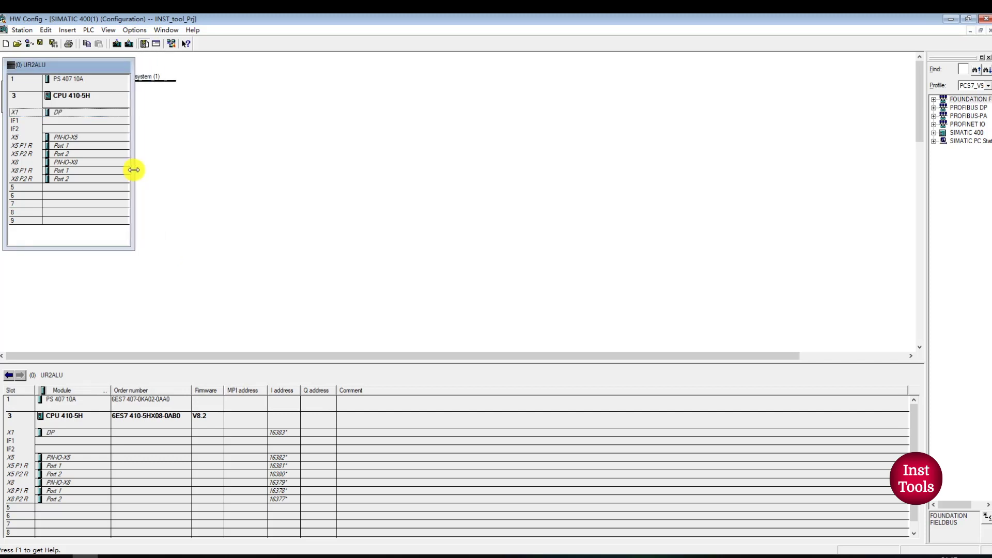
{"action": "left_click_drag", "start_coordinate": [150, 80], "coordinate": [300, 106]}
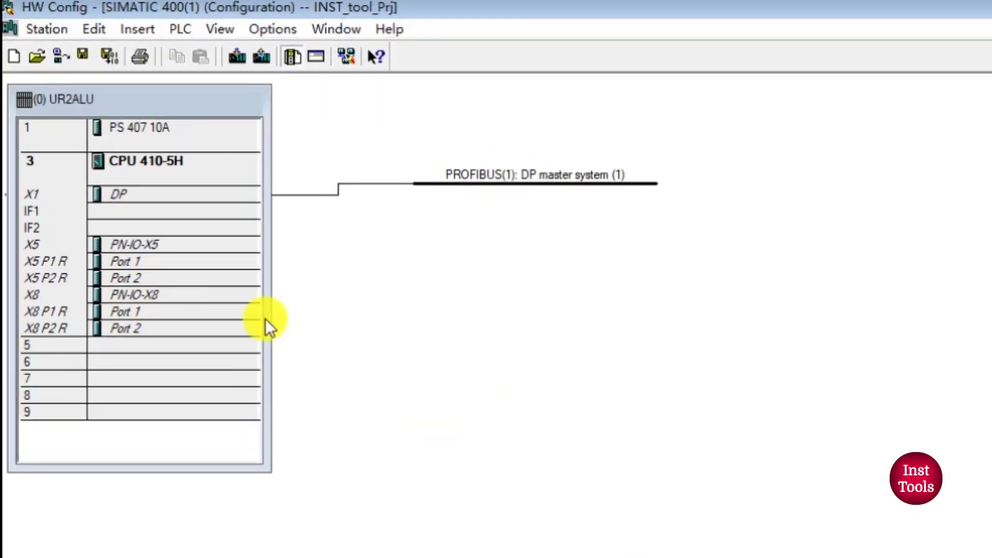
{"action": "double_click", "coordinate": [136, 243]}
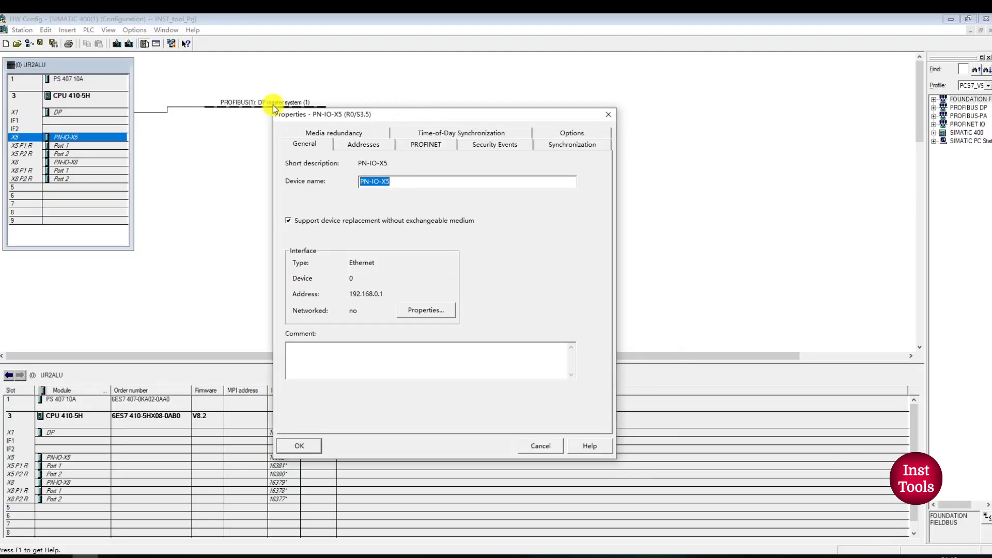
{"action": "left_click_drag", "start_coordinate": [273, 105], "coordinate": [222, 80]}
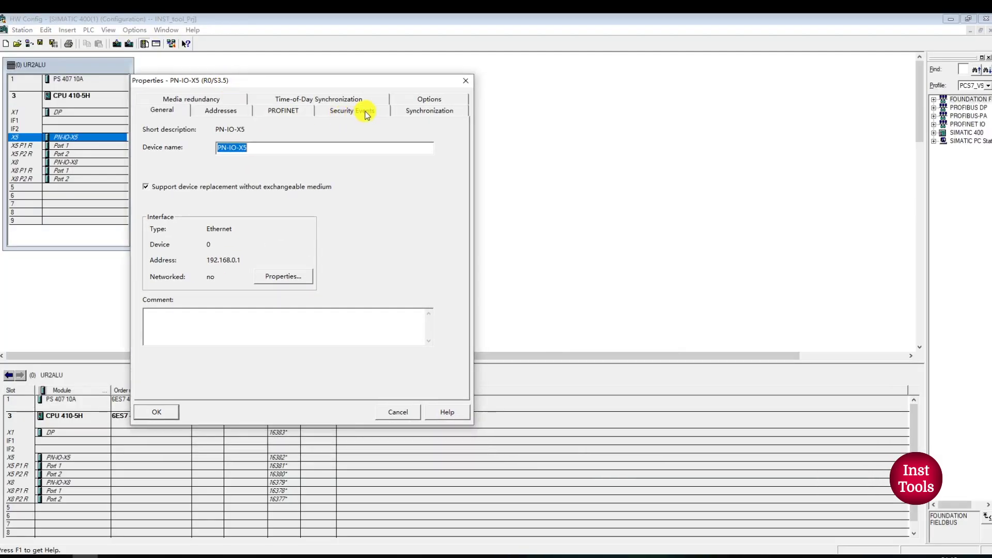
{"action": "left_click", "coordinate": [242, 111]}
{"action": "left_click", "coordinate": [265, 111]}
{"action": "left_click", "coordinate": [162, 110]}
{"action": "left_click", "coordinate": [284, 276]}
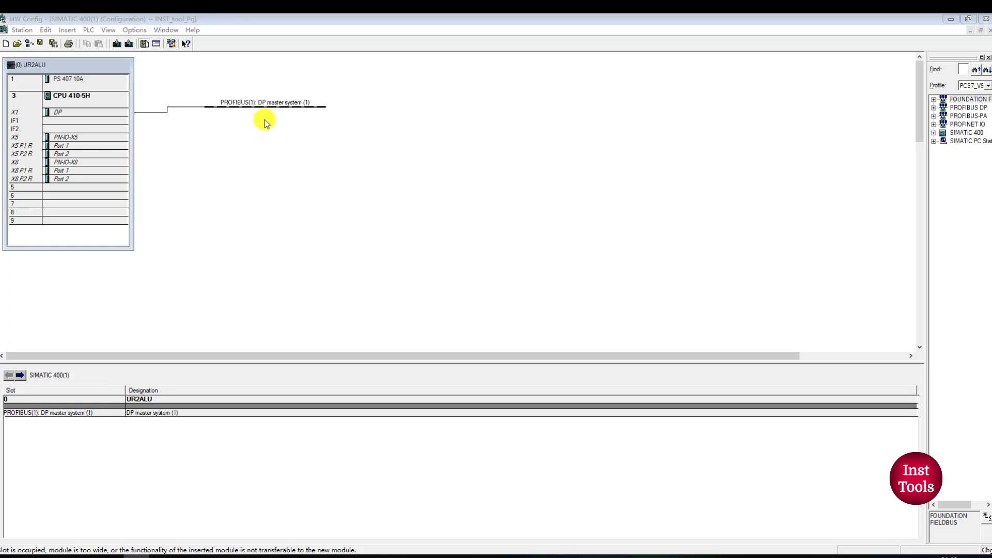
{"action": "left_click", "coordinate": [132, 163]}
{"action": "right_click", "coordinate": [132, 163]}
{"action": "left_click", "coordinate": [170, 230]}
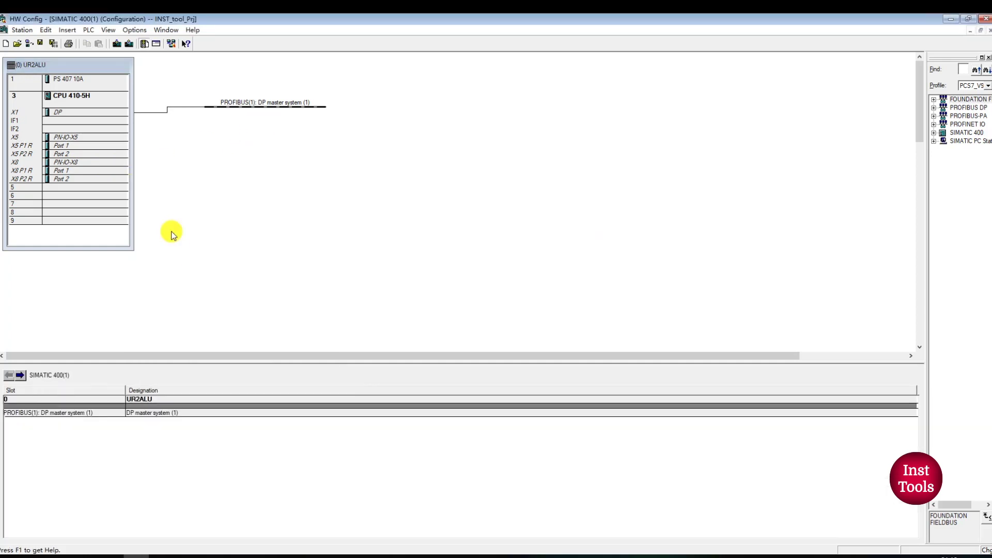
Review the CPU 410-5H Startup, Cycle/Clock Memory, Retentive Memory, Memory and Interrupts settings
{"action": "double_click", "coordinate": [66, 100]}
{"action": "left_click_drag", "start_coordinate": [385, 128], "coordinate": [194, 113]}
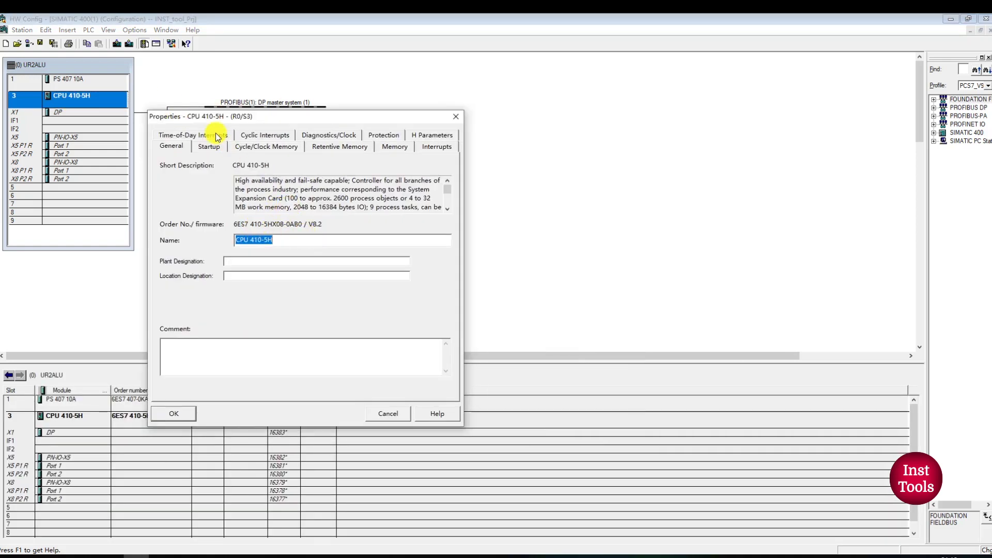
{"action": "left_click", "coordinate": [207, 147]}
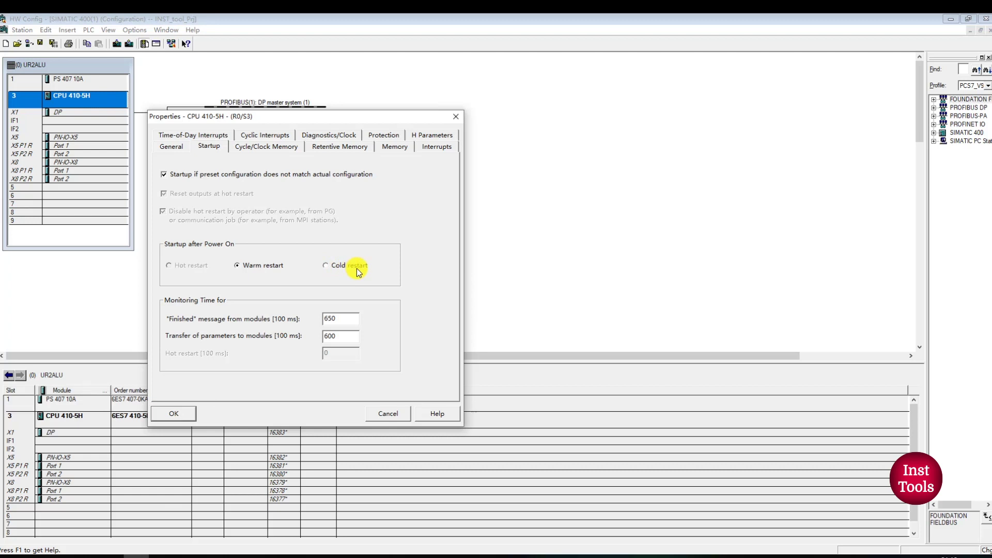
{"action": "left_click", "coordinate": [255, 148]}
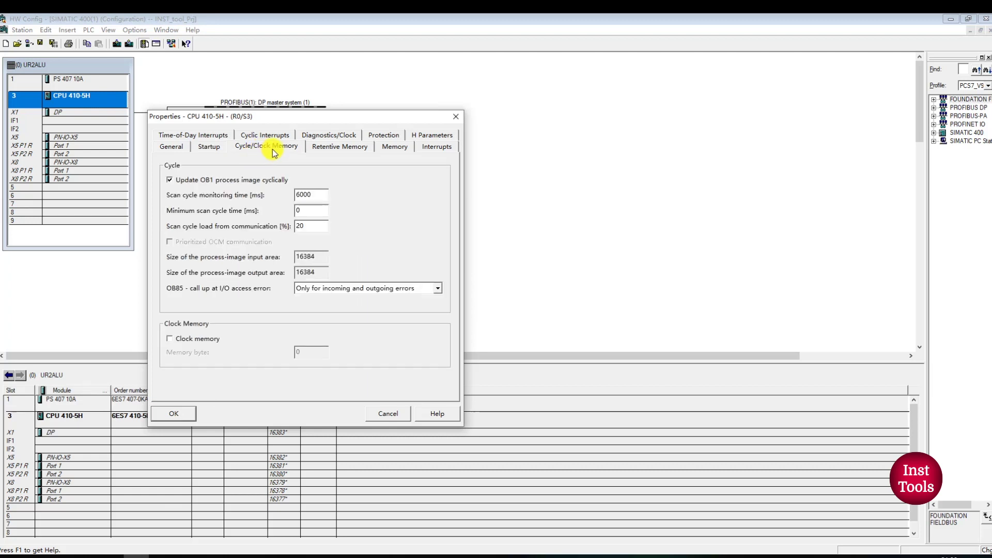
{"action": "left_click", "coordinate": [328, 148]}
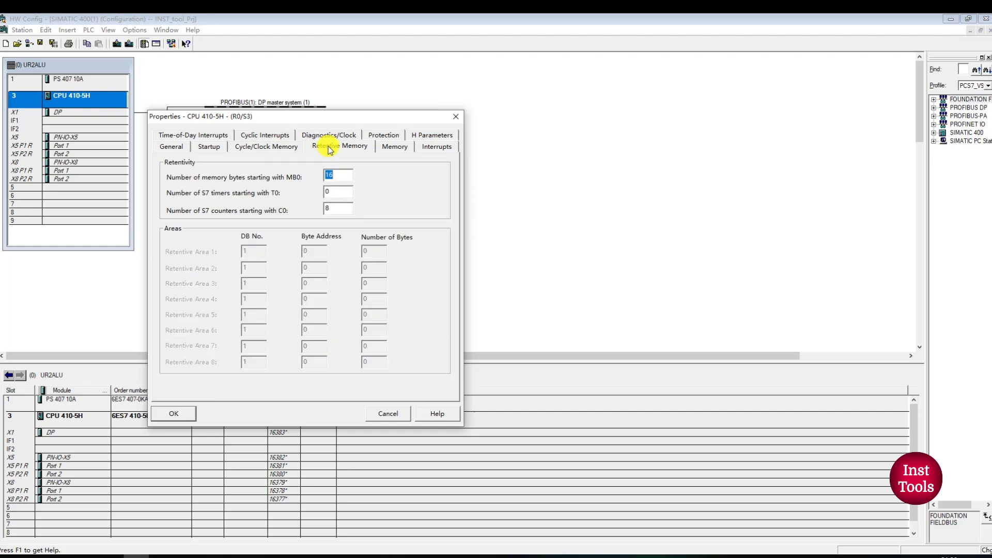
{"action": "left_click", "coordinate": [386, 149]}
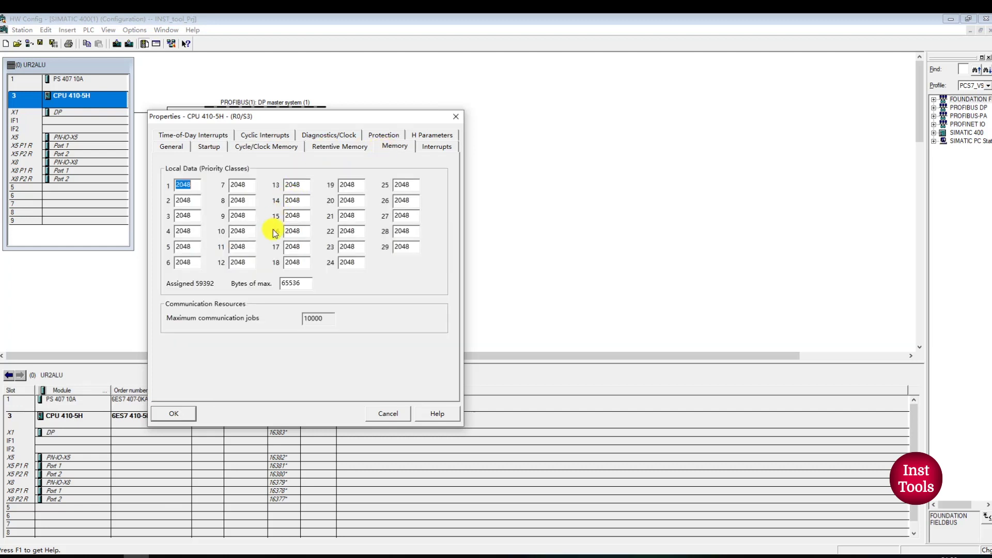
{"action": "left_click", "coordinate": [435, 149]}
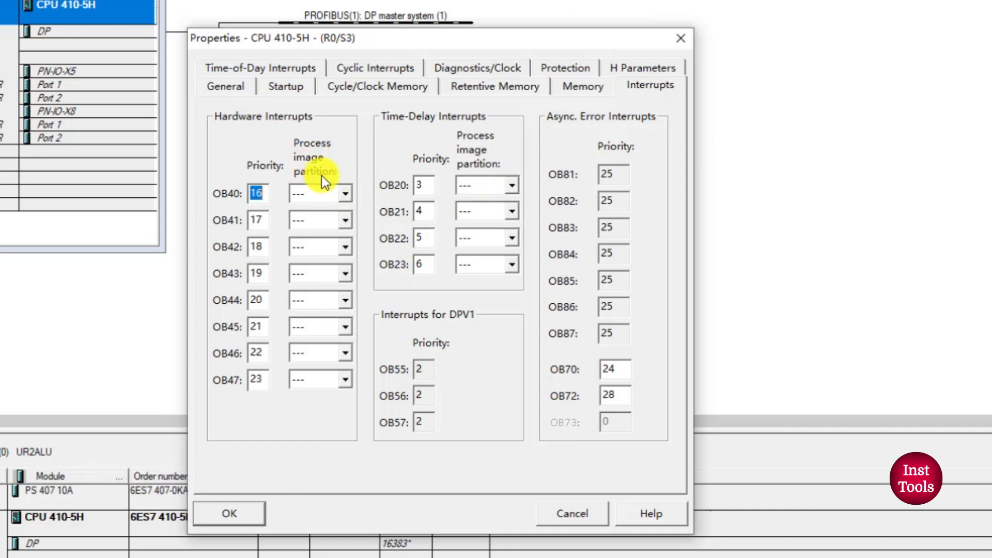
Give the CPU 410-5H protection level 1 (access protection or keyswitch) and apply its properties
{"action": "left_click", "coordinate": [633, 67]}
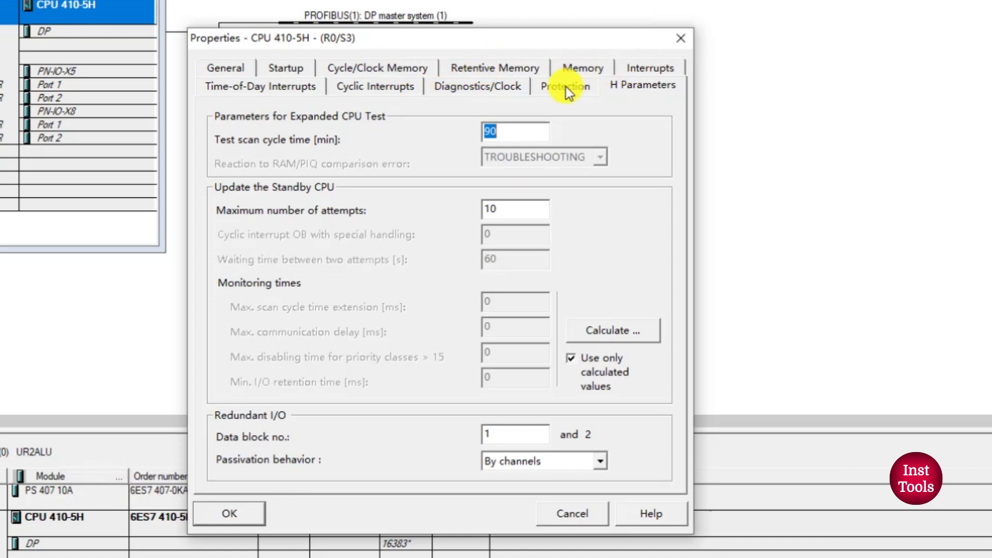
{"action": "left_click", "coordinate": [566, 87]}
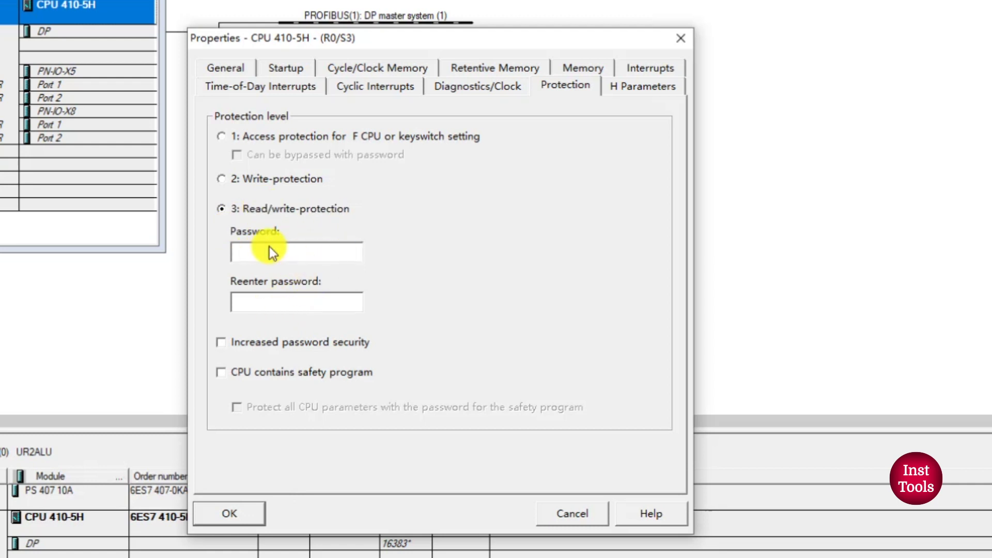
{"action": "left_click", "coordinate": [322, 138]}
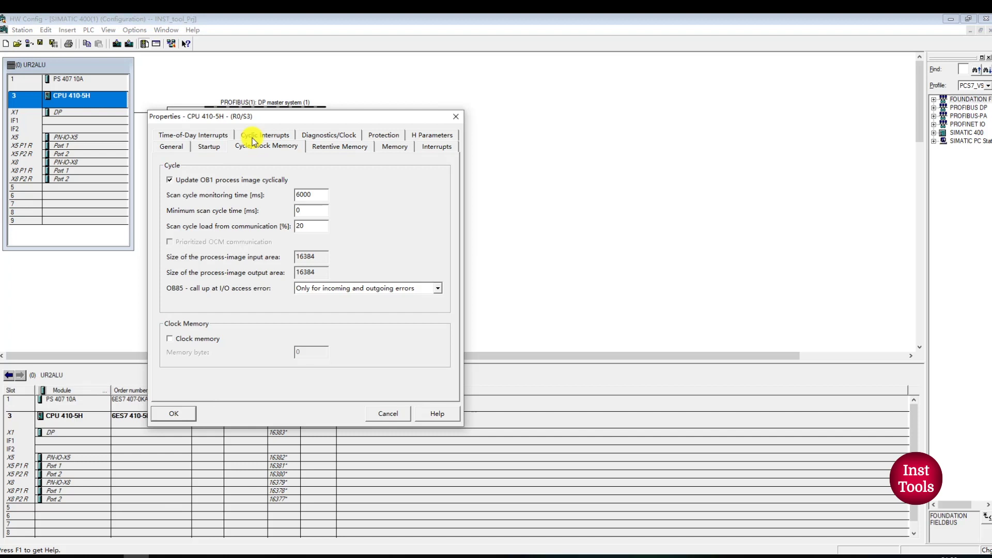
{"action": "left_click", "coordinate": [209, 146]}
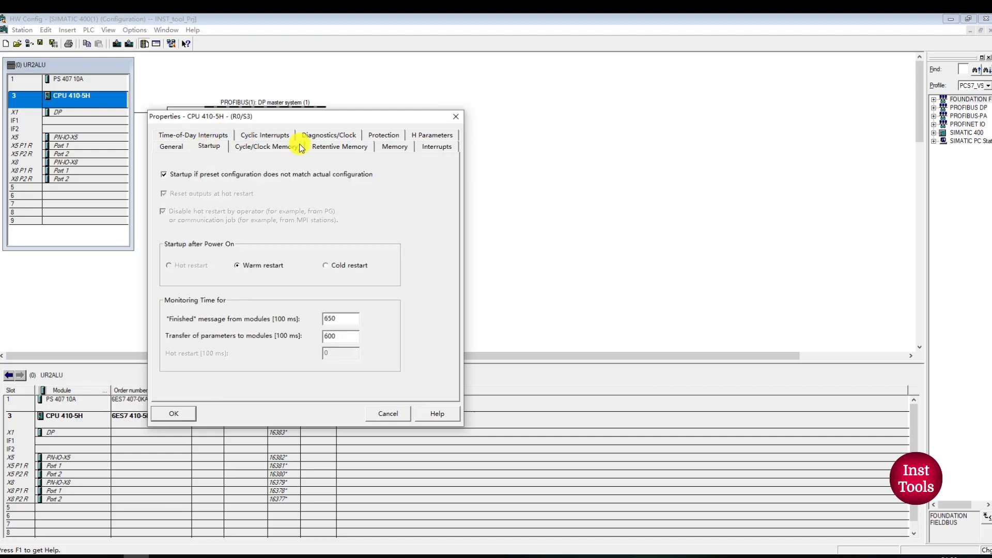
{"action": "left_click", "coordinate": [333, 136]}
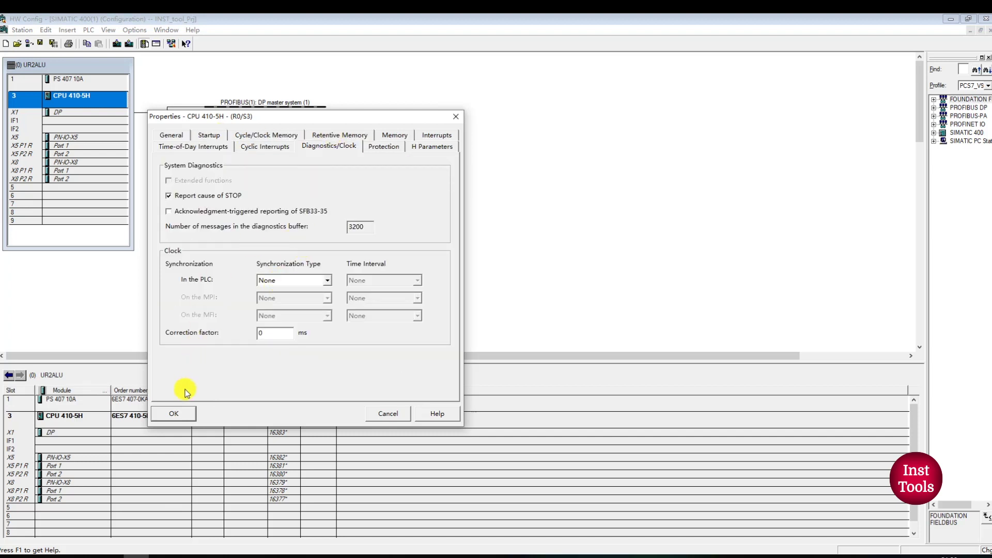
{"action": "left_click", "coordinate": [172, 415]}
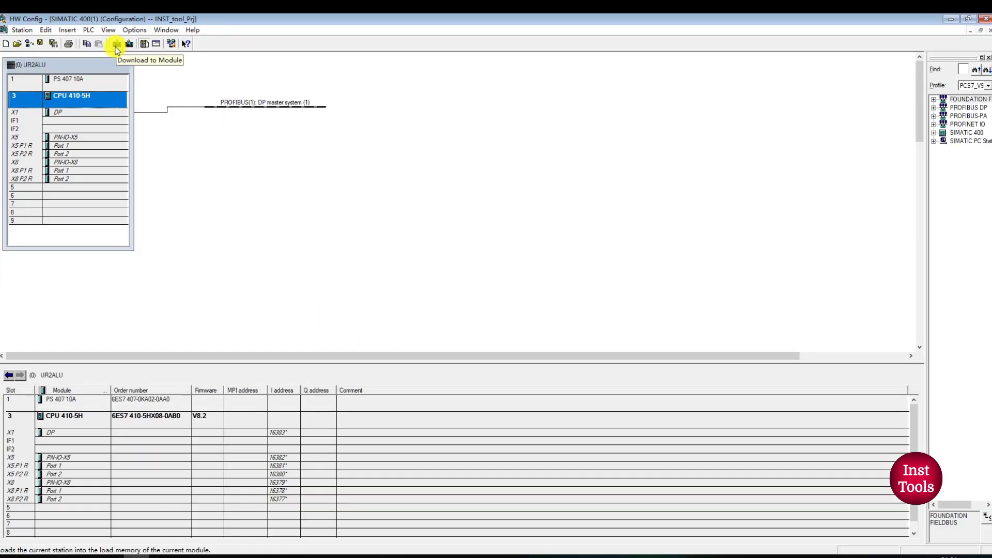
Download the SIMATIC 400(1) hardware configuration to the CPU 410-5H
{"action": "left_click", "coordinate": [116, 46]}
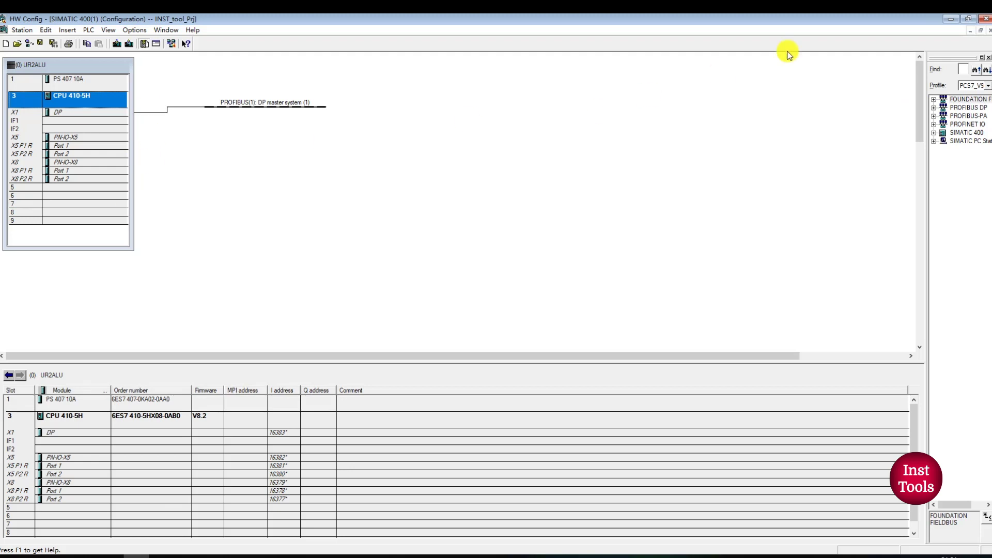
Close HW Config and rename SIMATIC PC Station(1) to ESPCC211, with an identical computer name
{"action": "left_click", "coordinate": [985, 19]}
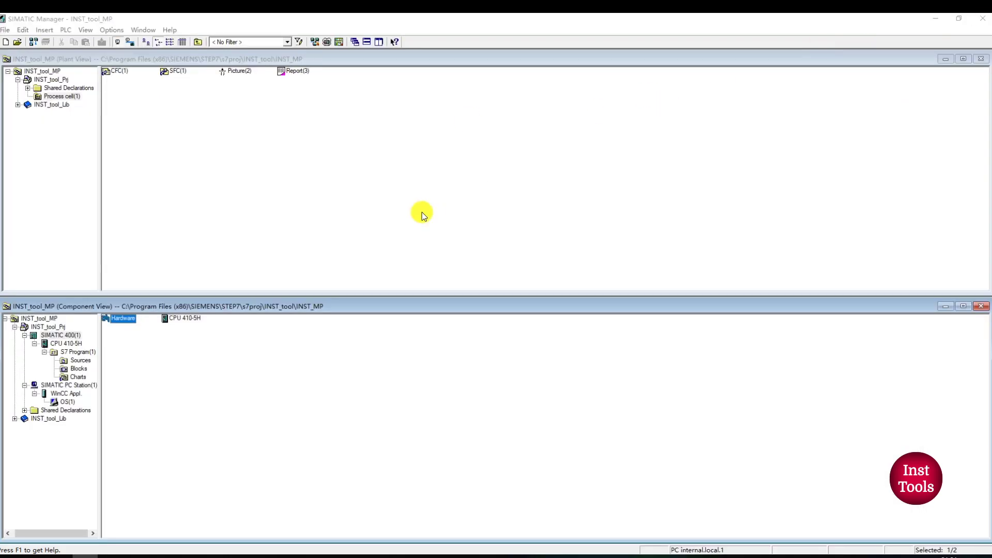
{"action": "left_click", "coordinate": [58, 386]}
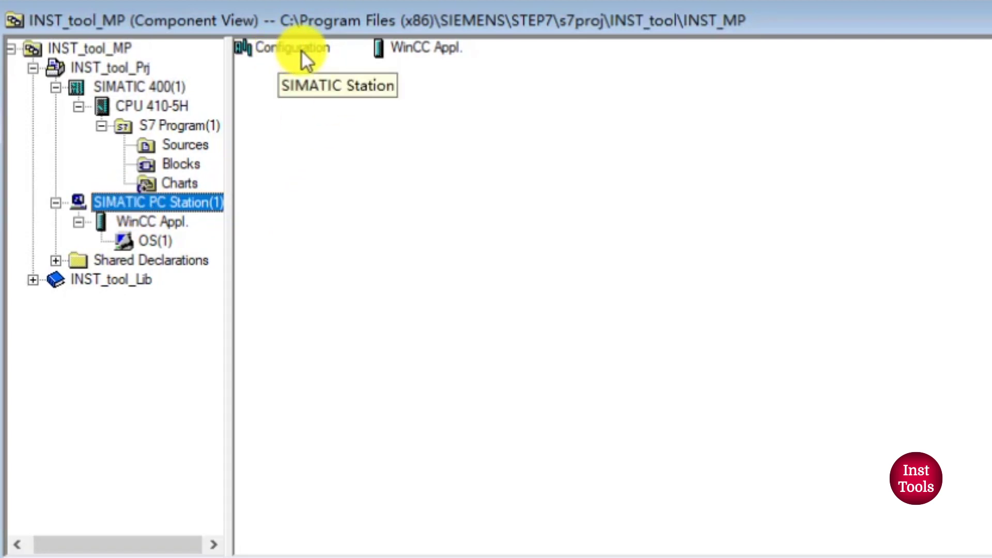
{"action": "right_click", "coordinate": [129, 202]}
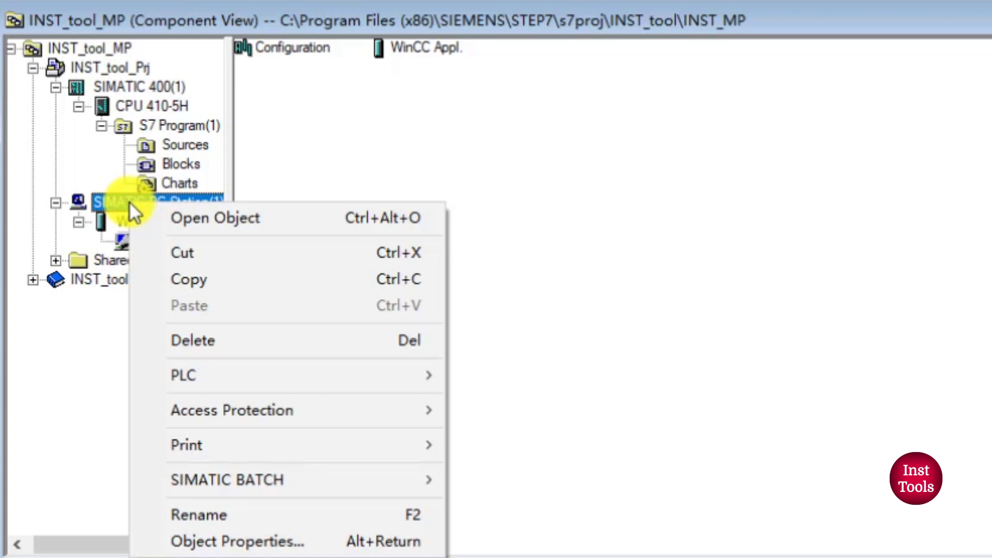
{"action": "left_click", "coordinate": [206, 541]}
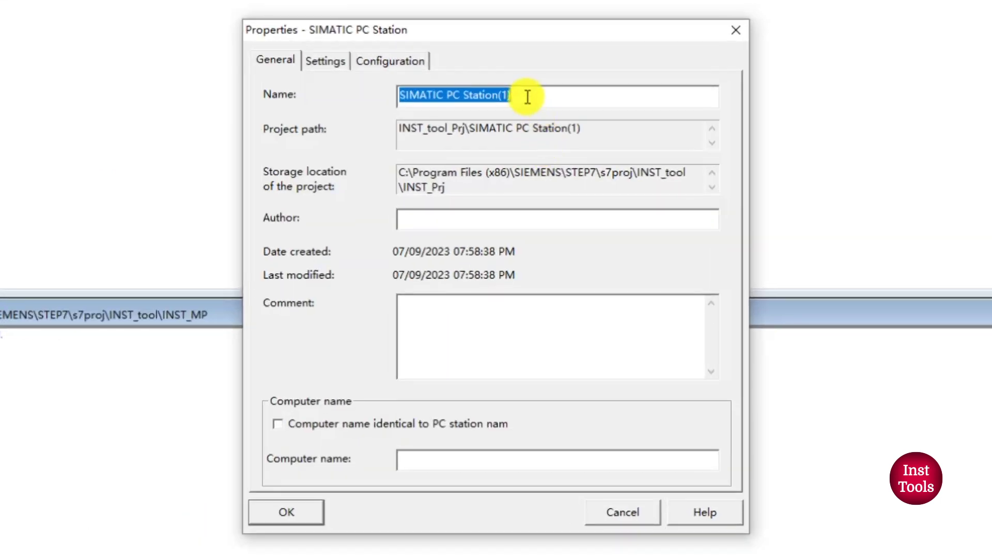
{"action": "left_click", "coordinate": [527, 95]}
{"action": "key", "text": "BackSpace"}
{"action": "key", "text": "BackSpace"}
{"action": "key", "text": "BackSpace"}
{"action": "key", "text": "BackSpace"}
{"action": "key", "text": "BackSpace"}
{"action": "key", "text": "BackSpace"}
{"action": "key", "text": "BackSpace"}
{"action": "key", "text": "BackSpace"}
{"action": "key", "text": "BackSpace"}
{"action": "key", "text": "BackSpace"}
{"action": "key", "text": "BackSpace"}
{"action": "key", "text": "BackSpace"}
{"action": "key", "text": "BackSpace"}
{"action": "key", "text": "BackSpace"}
{"action": "key", "text": "BackSpace"}
{"action": "key", "text": "BackSpace"}
{"action": "key", "text": "BackSpace"}
{"action": "key", "text": "BackSpace"}
{"action": "key", "text": "BackSpace"}
{"action": "key", "text": "BackSpace"}
{"action": "type", "text": "ESPCC211"}
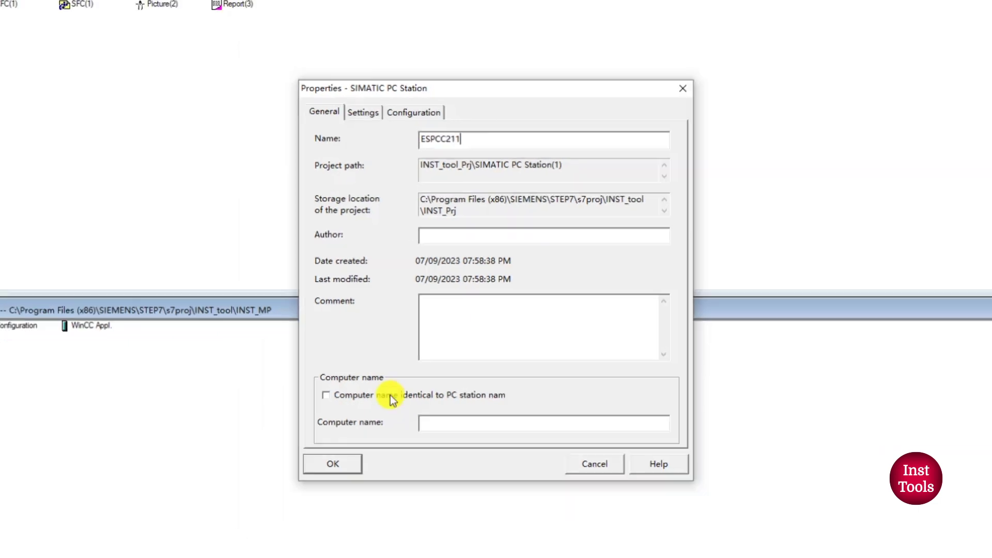
{"action": "left_click", "coordinate": [361, 425]}
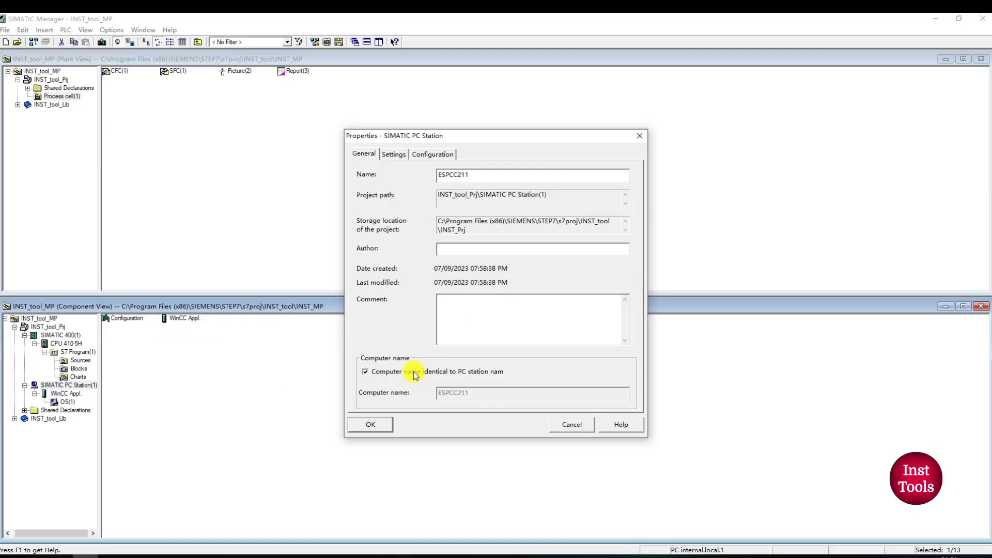
{"action": "left_click", "coordinate": [363, 429]}
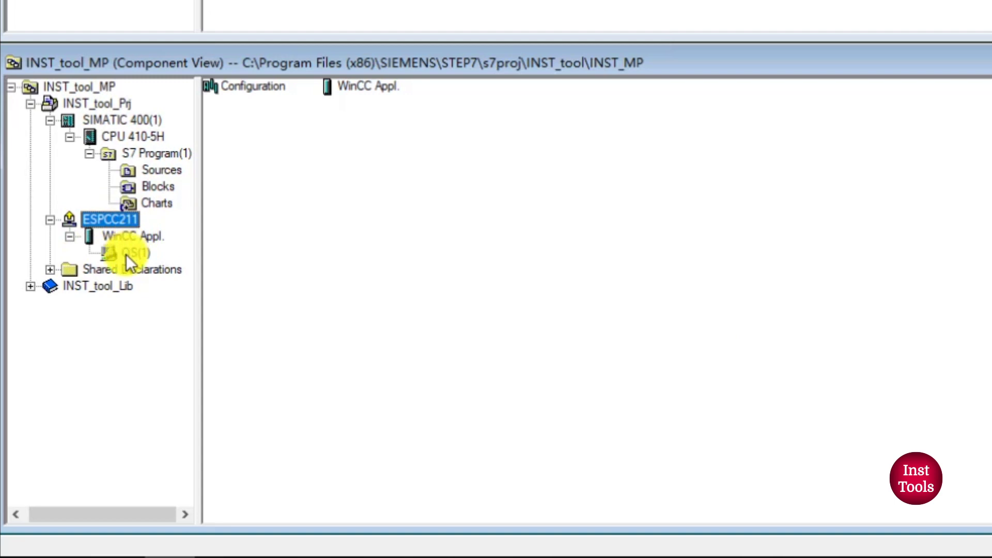
Open the Configuration object of the ESPCC211 station in HW Config
{"action": "left_click", "coordinate": [126, 255]}
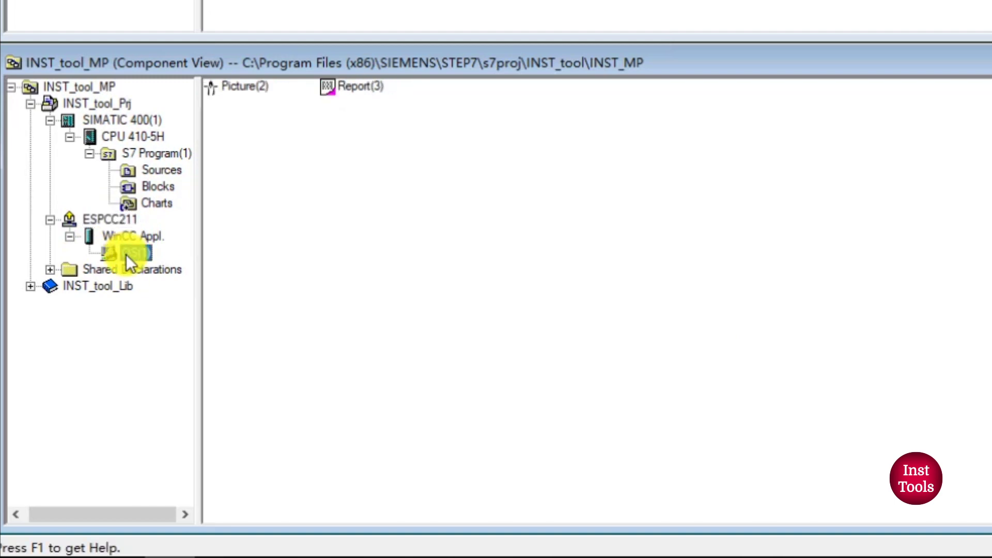
{"action": "left_click", "coordinate": [111, 221]}
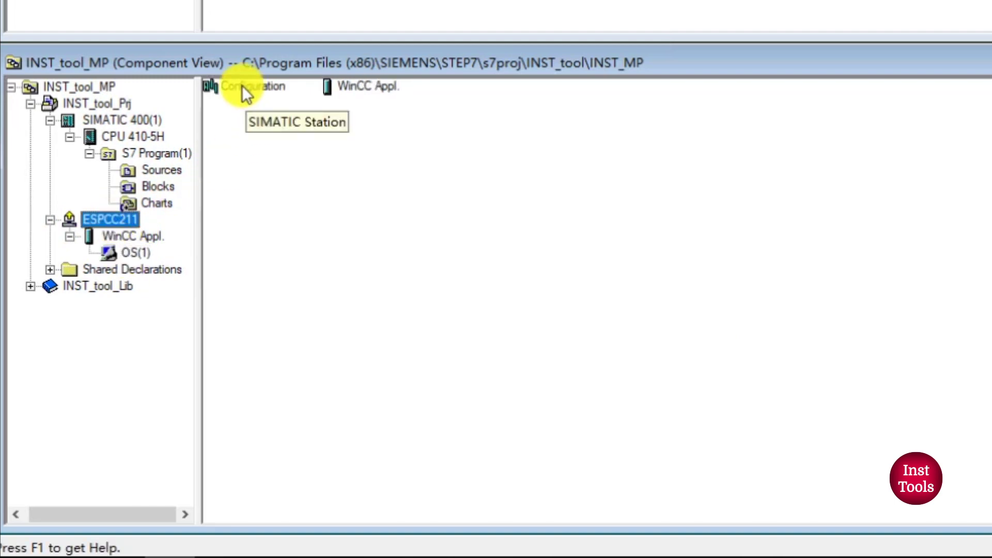
{"action": "left_click", "coordinate": [241, 86]}
{"action": "double_click", "coordinate": [242, 86]}
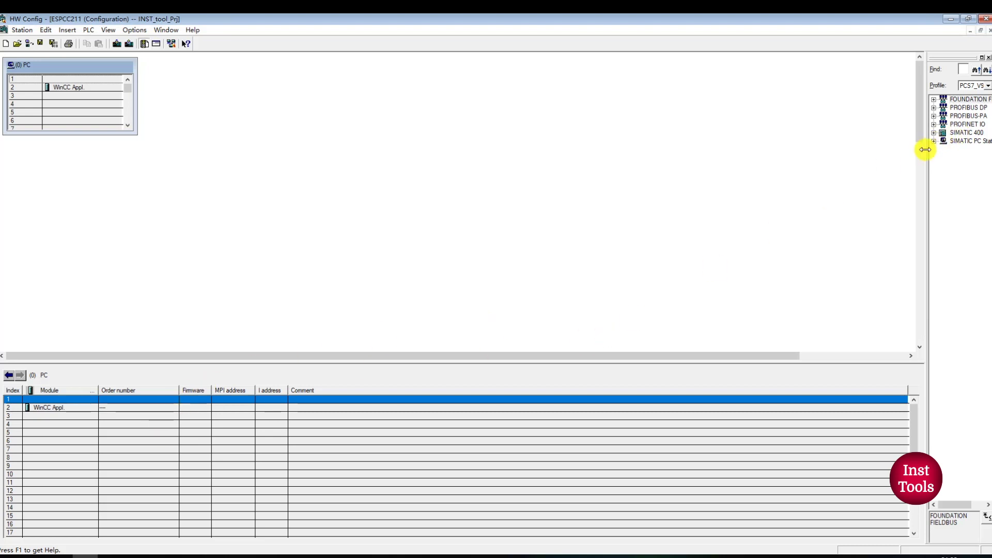
Insert an IE General SW V8.2 card into slot 3 with IP address 192.168.0.1
{"action": "left_click_drag", "start_coordinate": [925, 150], "coordinate": [830, 151]}
{"action": "left_click", "coordinate": [833, 141]}
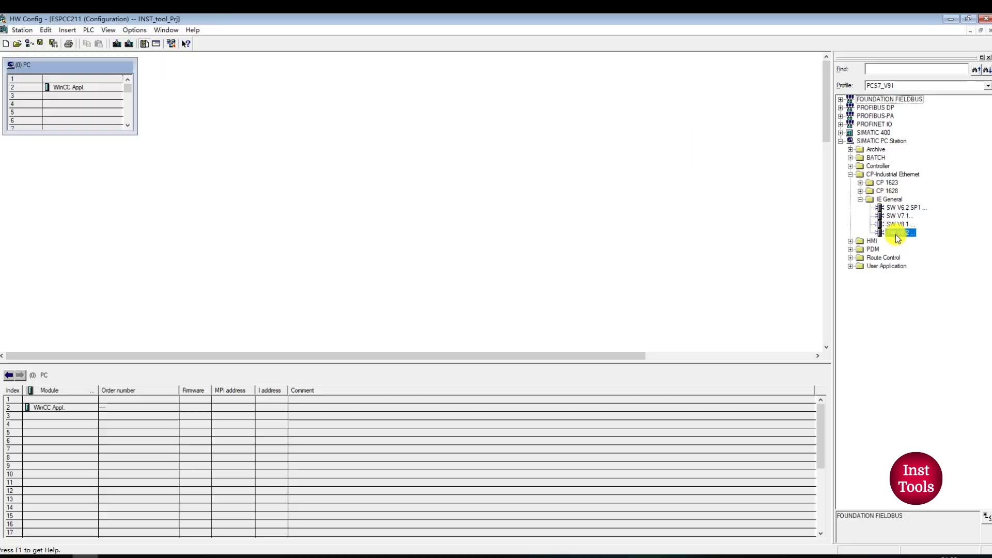
{"action": "left_click_drag", "start_coordinate": [825, 330], "coordinate": [309, 523]}
{"action": "left_click_drag", "start_coordinate": [600, 343], "coordinate": [68, 421]}
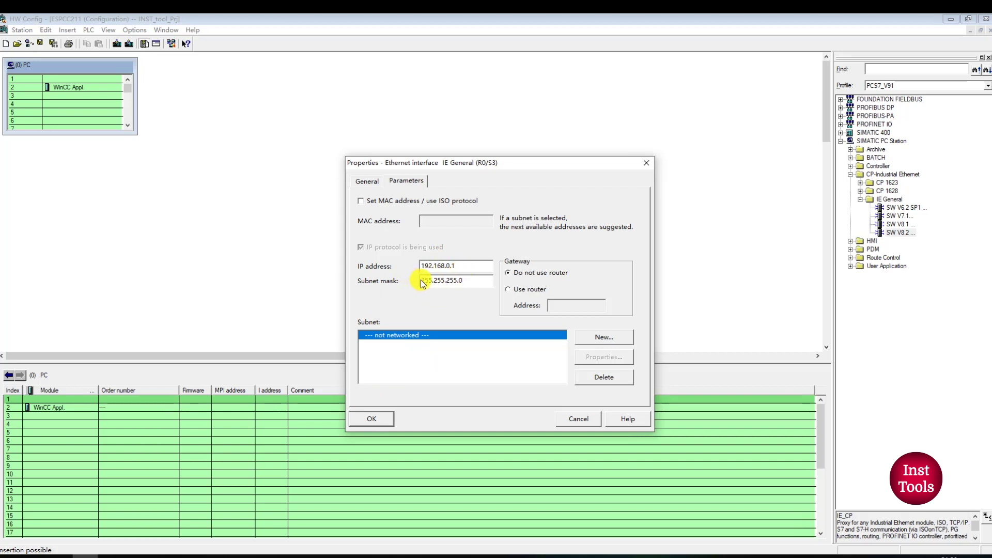
{"action": "left_click", "coordinate": [365, 418]}
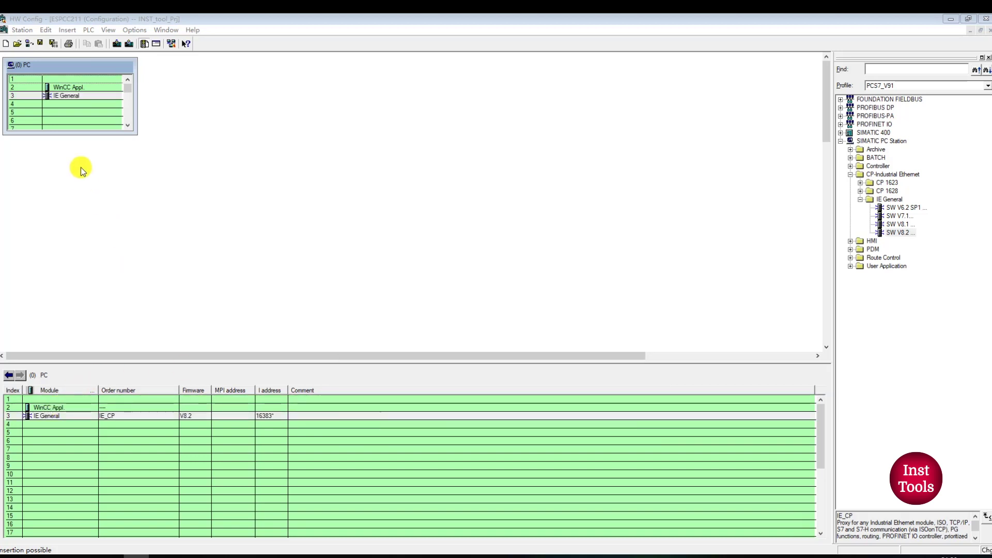
Save and compile ESPCC211, download to all three modules, allow stopping, and dismiss the error
{"action": "left_click", "coordinate": [52, 44]}
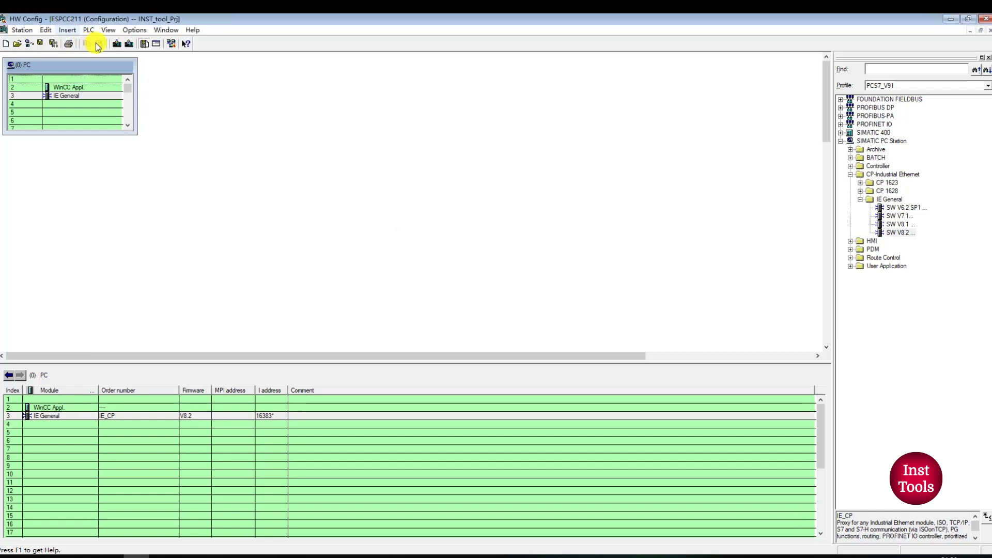
{"action": "left_click", "coordinate": [123, 45]}
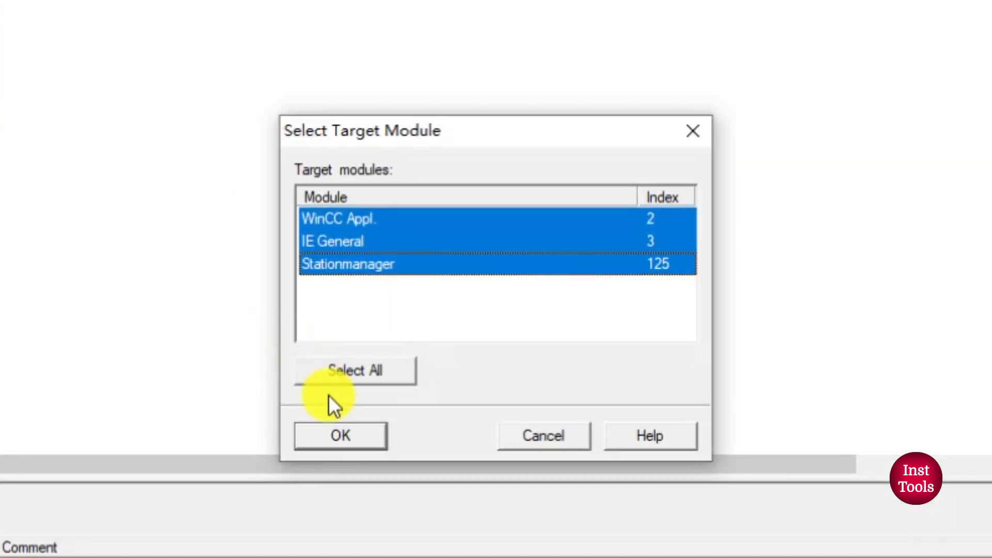
{"action": "left_click", "coordinate": [432, 343]}
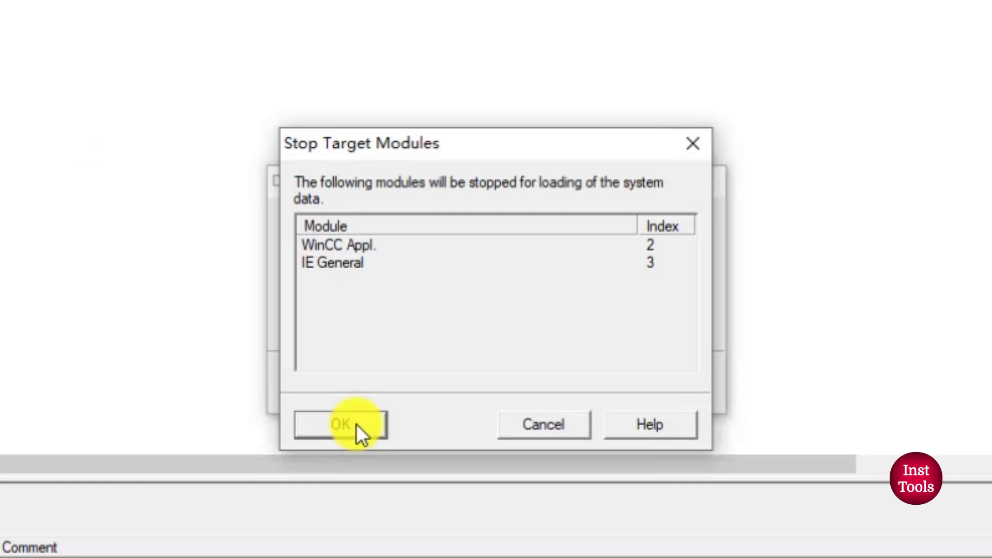
{"action": "left_click", "coordinate": [367, 423]}
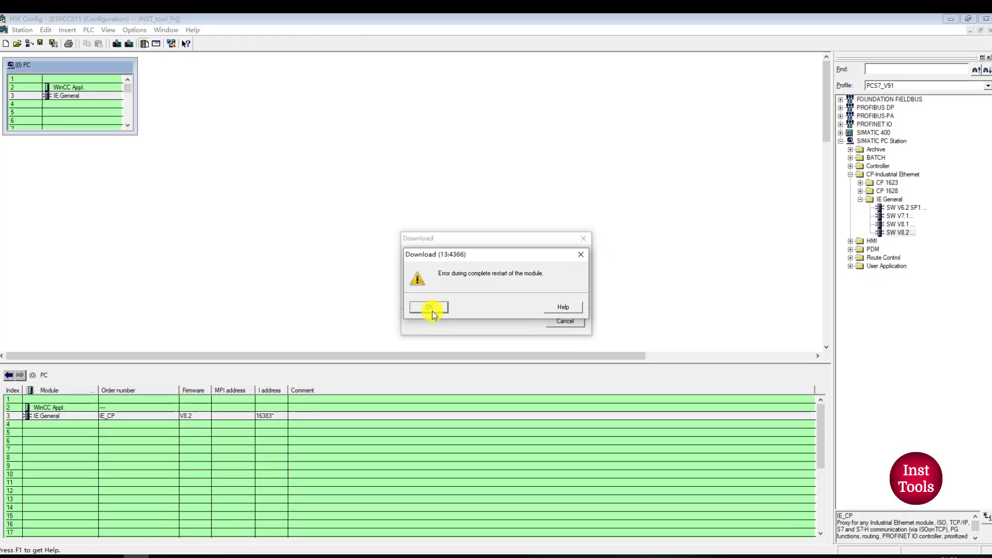
{"action": "left_click", "coordinate": [338, 351]}
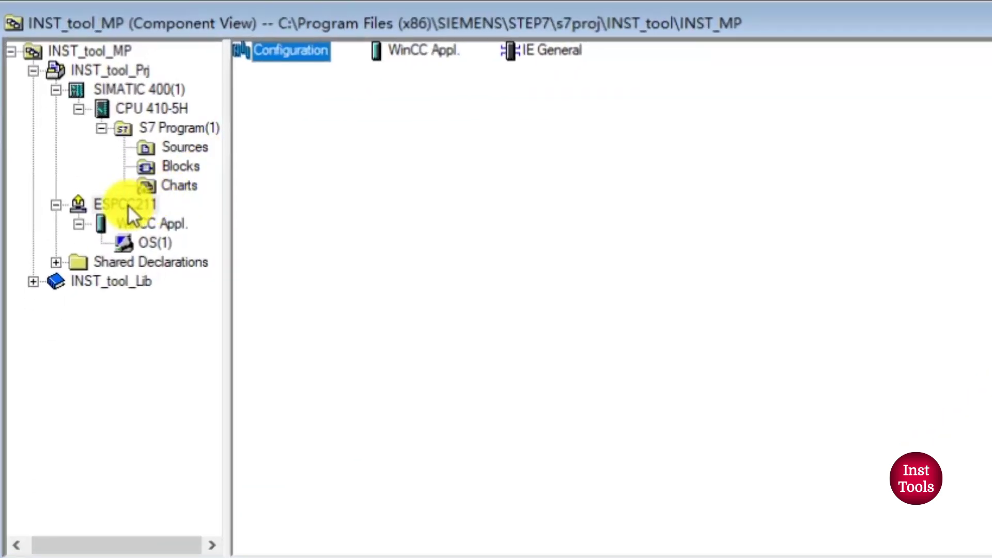
Run PLC > Configure for ESPCC211 over the Terminal_Bus network connection
{"action": "left_click", "coordinate": [128, 204]}
{"action": "right_click", "coordinate": [128, 203]}
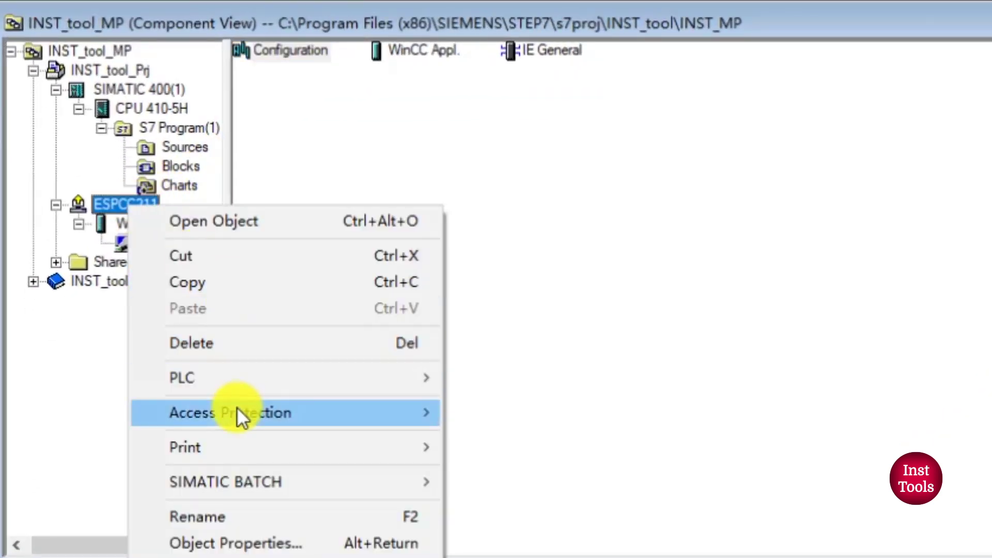
{"action": "mouse_move", "coordinate": [258, 384]}
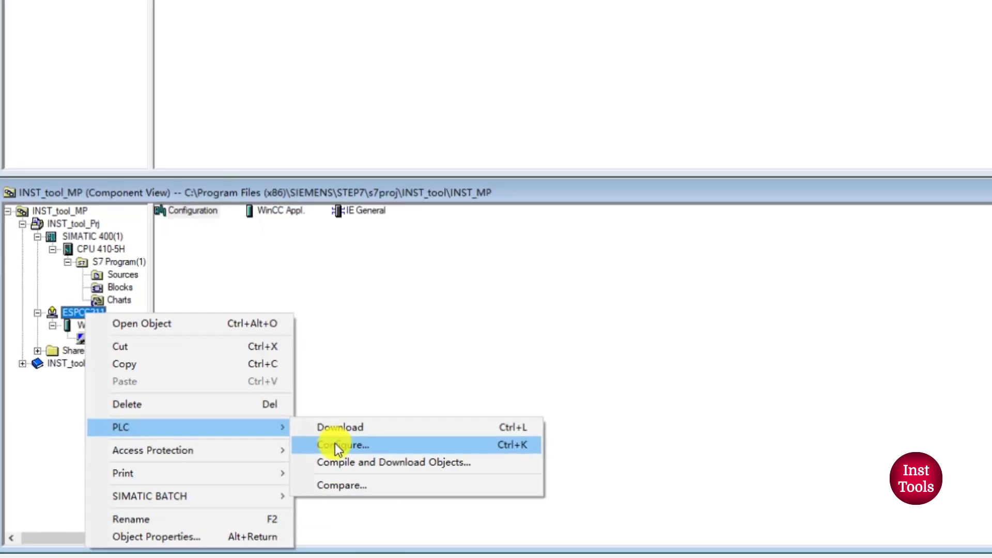
{"action": "left_click", "coordinate": [504, 404]}
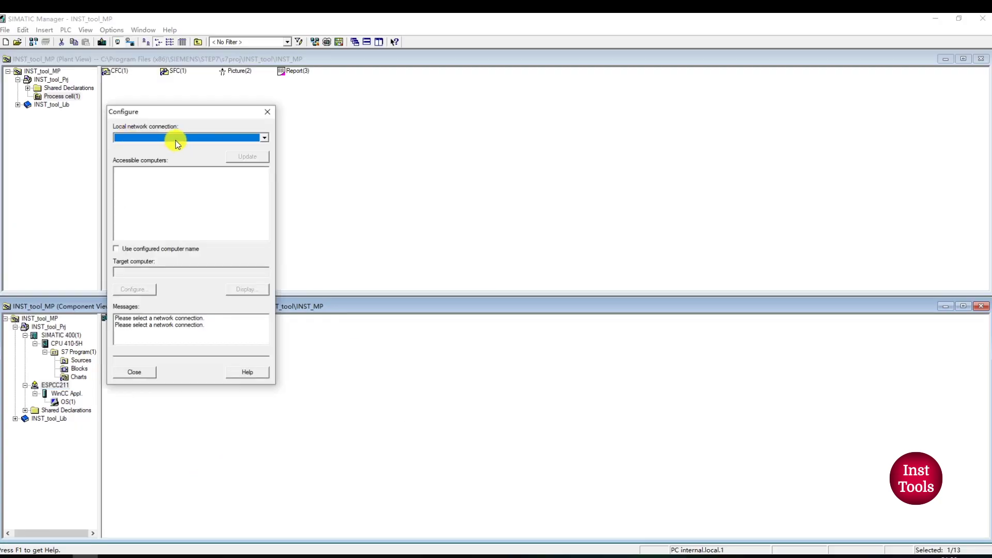
{"action": "left_click", "coordinate": [263, 138]}
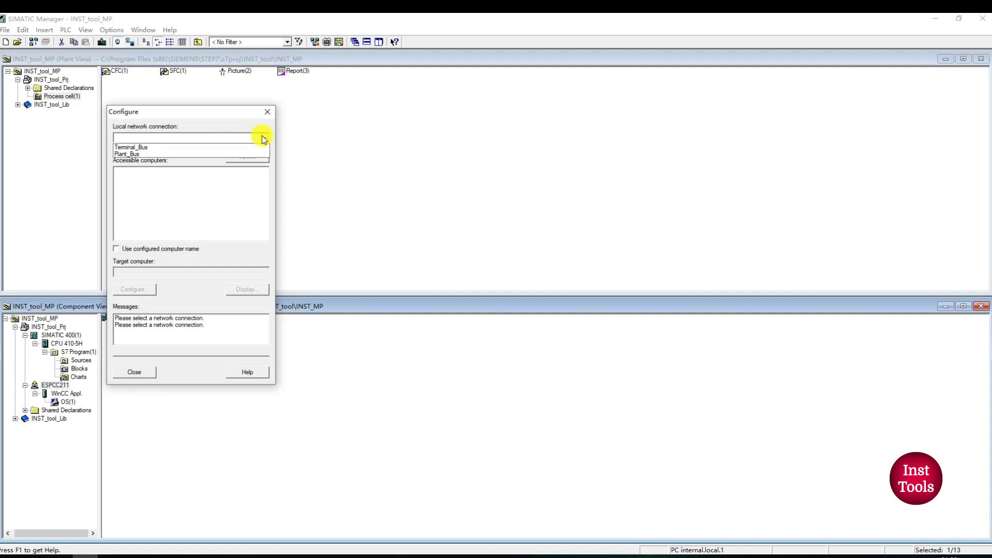
{"action": "left_click", "coordinate": [239, 149]}
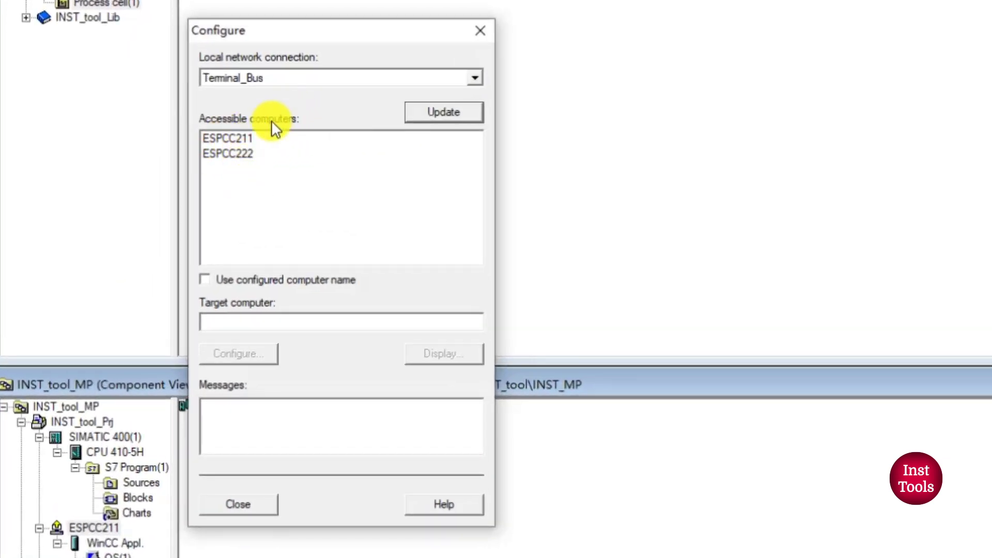
{"action": "left_click", "coordinate": [231, 139]}
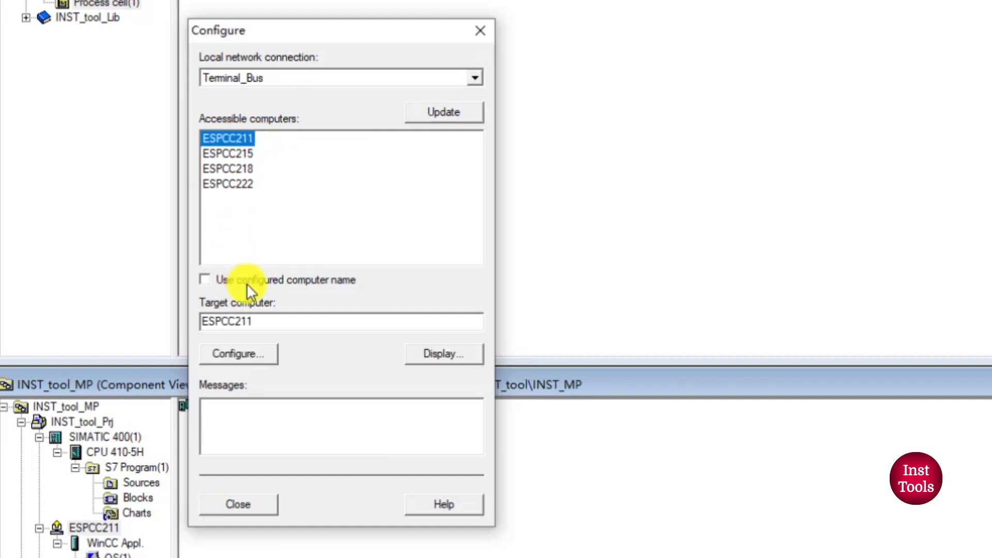
{"action": "left_click", "coordinate": [233, 356]}
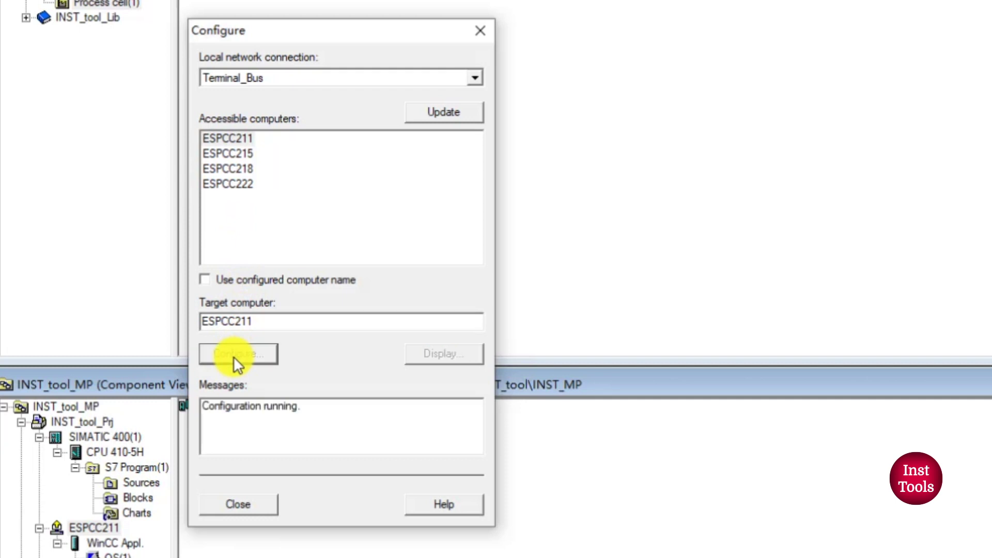
Close the configuration error report and the Configure window, then list ESPCC211's objects
{"action": "left_click_drag", "start_coordinate": [484, 152], "coordinate": [287, 119]}
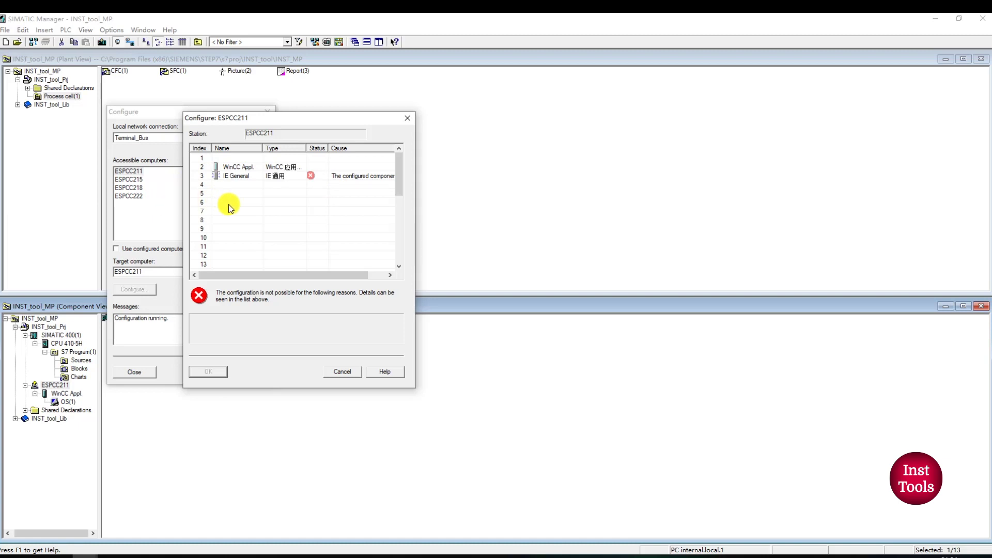
{"action": "left_click", "coordinate": [404, 119]}
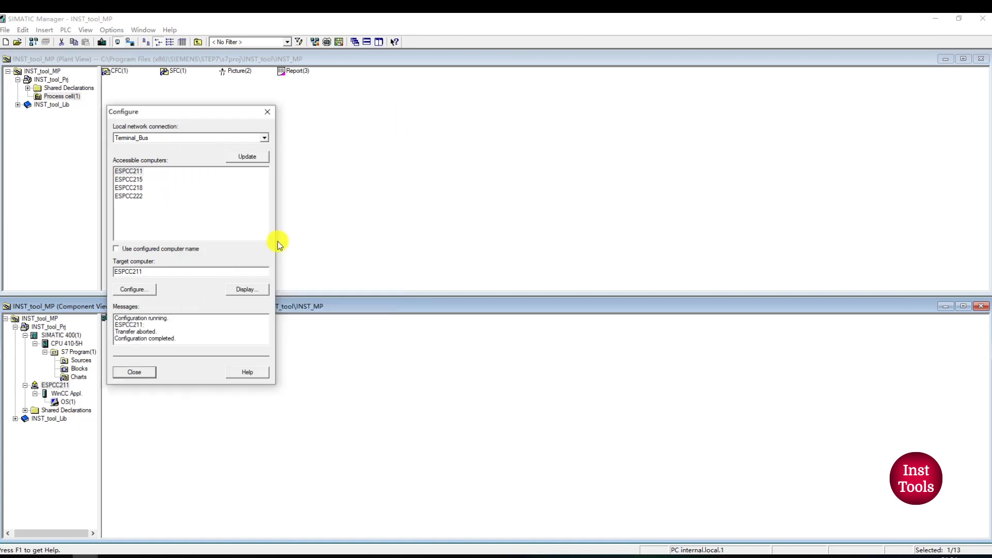
{"action": "left_click", "coordinate": [139, 375]}
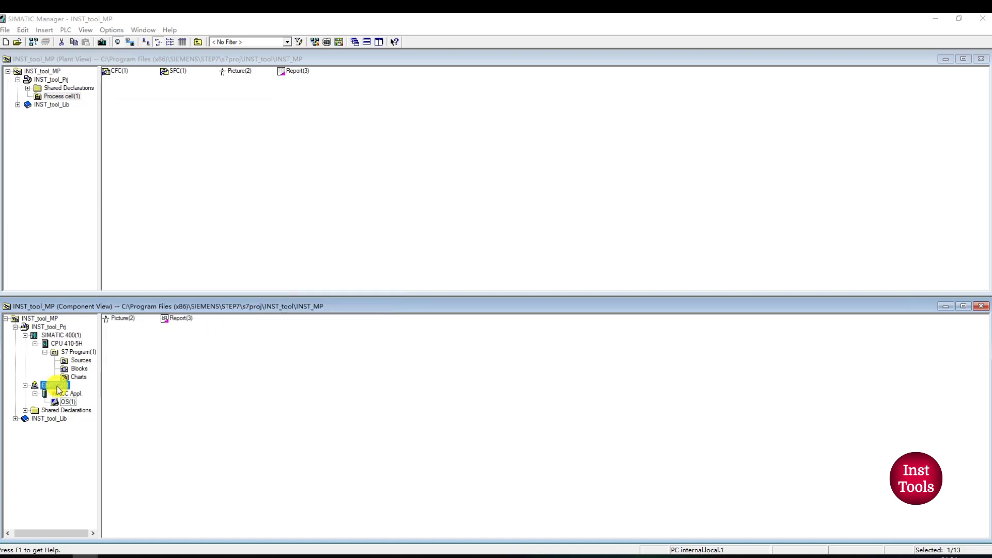
{"action": "left_click", "coordinate": [55, 386]}
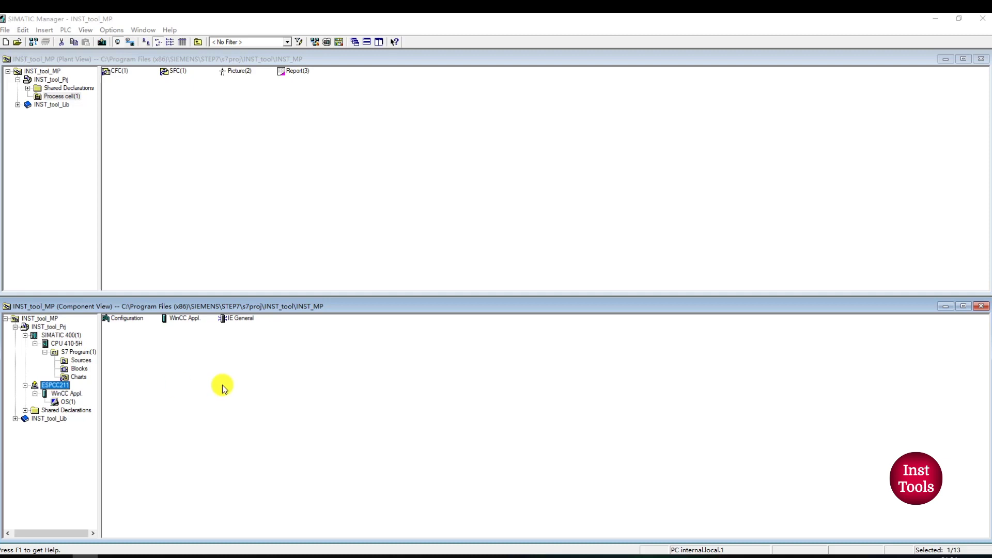
Reopen ESPCC211's hardware configuration and bring up the IE General card's properties in slot 3
{"action": "double_click", "coordinate": [126, 318]}
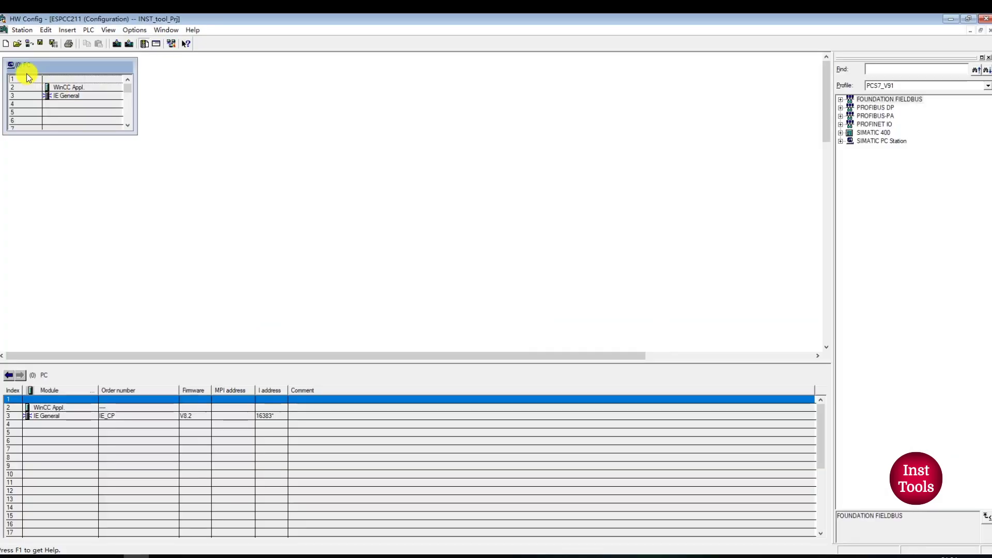
{"action": "left_click_drag", "start_coordinate": [60, 88], "coordinate": [62, 93]}
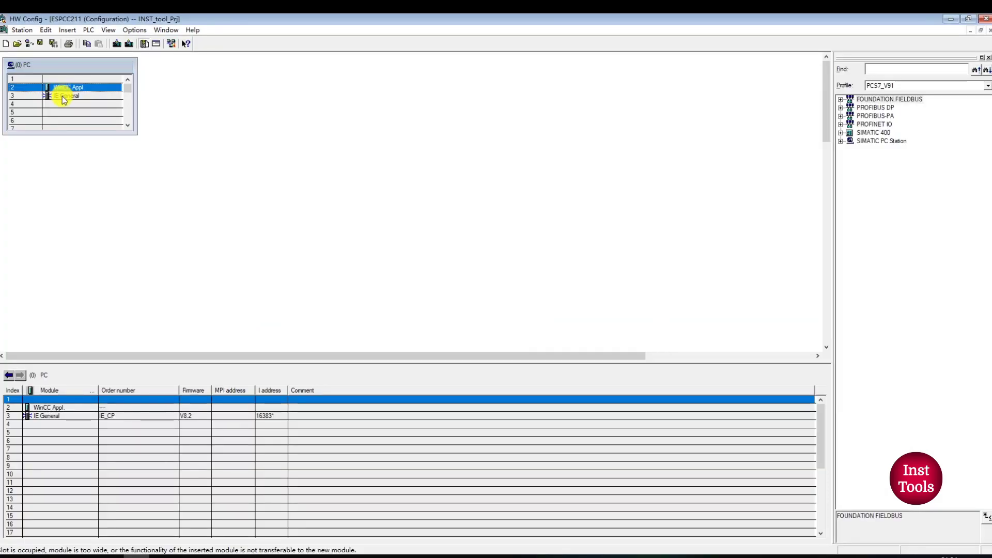
{"action": "double_click", "coordinate": [62, 96]}
{"action": "left_click_drag", "start_coordinate": [417, 144], "coordinate": [192, 113]}
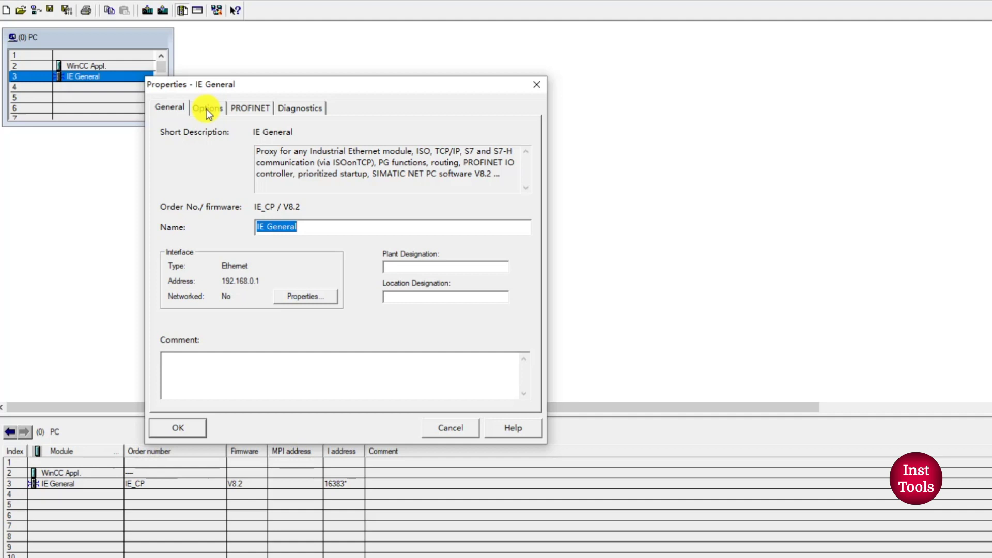
Review the card's Options, PROFINET and Diagnostics tabs unchanged, then dismiss the unassigned-network warning
{"action": "left_click", "coordinate": [163, 120]}
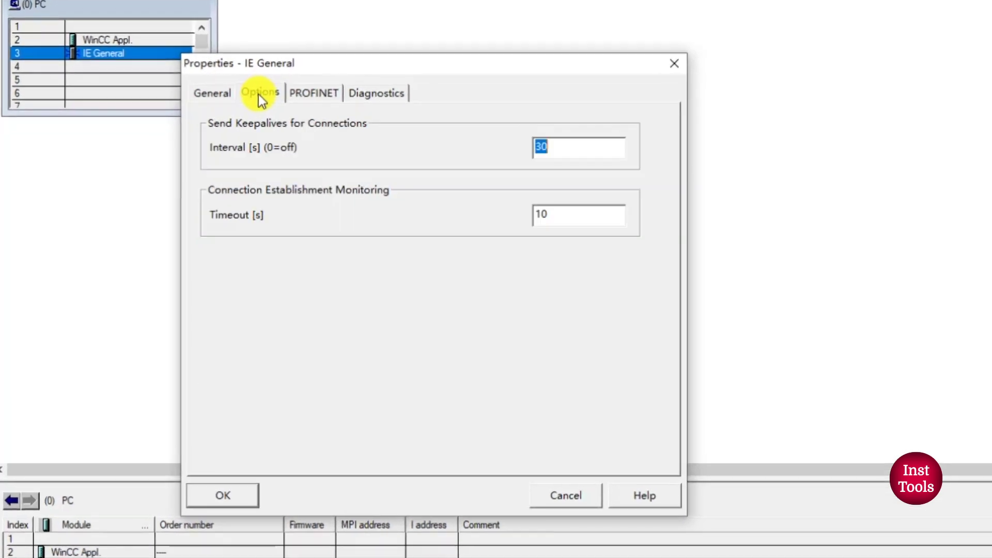
{"action": "left_click", "coordinate": [311, 98]}
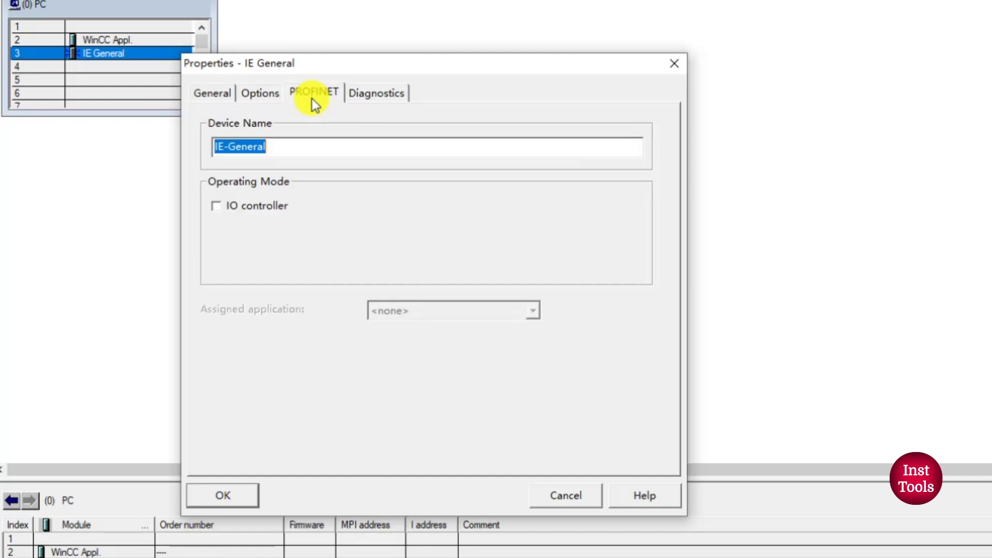
{"action": "left_click", "coordinate": [380, 96]}
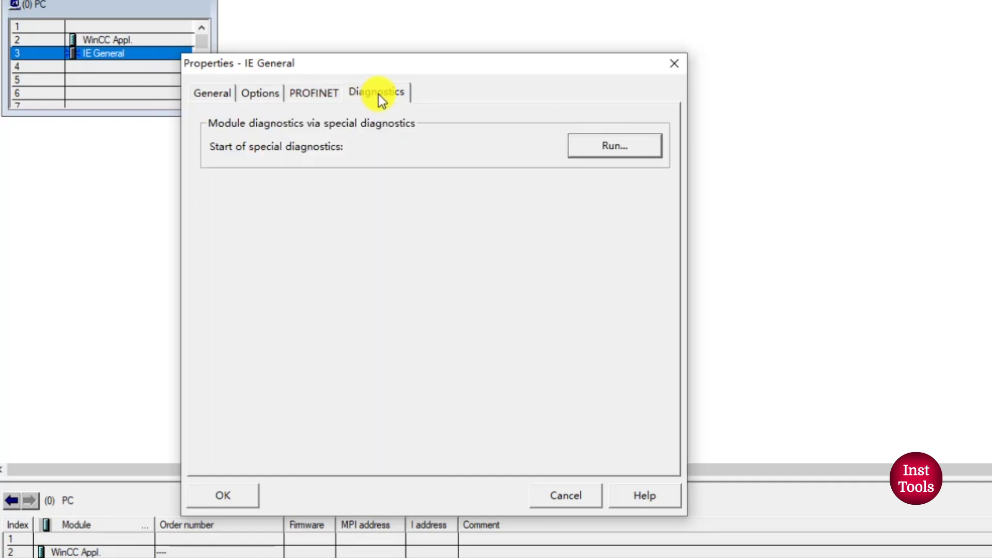
{"action": "left_click", "coordinate": [675, 64]}
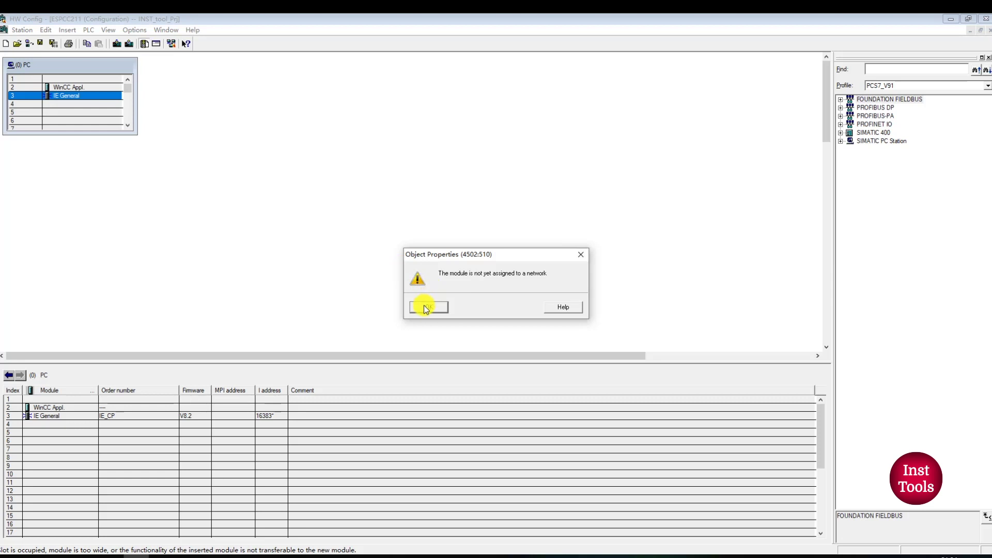
{"action": "left_click", "coordinate": [427, 307]}
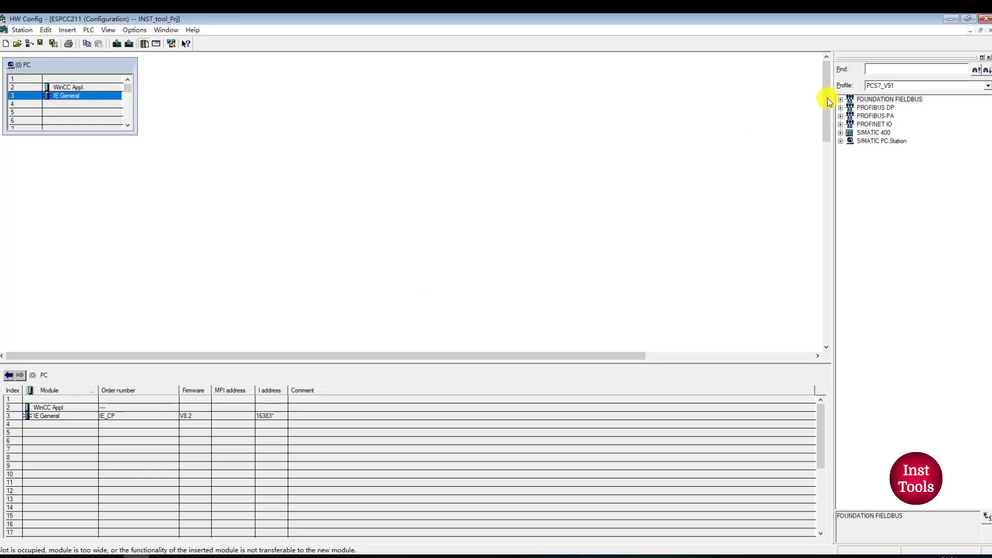
Close HW Config to return to ESPCC211's objects in SIMATIC Manager
{"action": "left_click", "coordinate": [983, 20]}
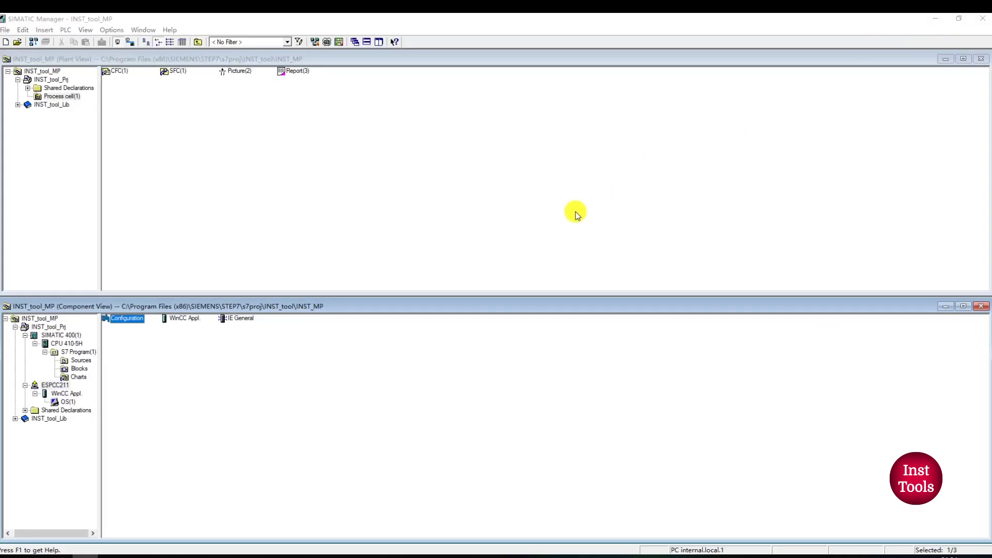